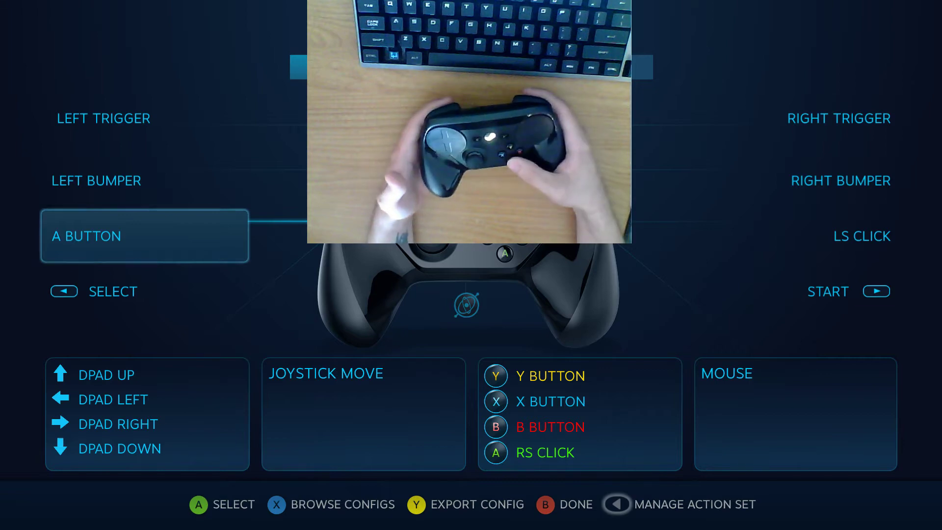
# Open the activator settings for the A button's binding
pyautogui.press('Return')
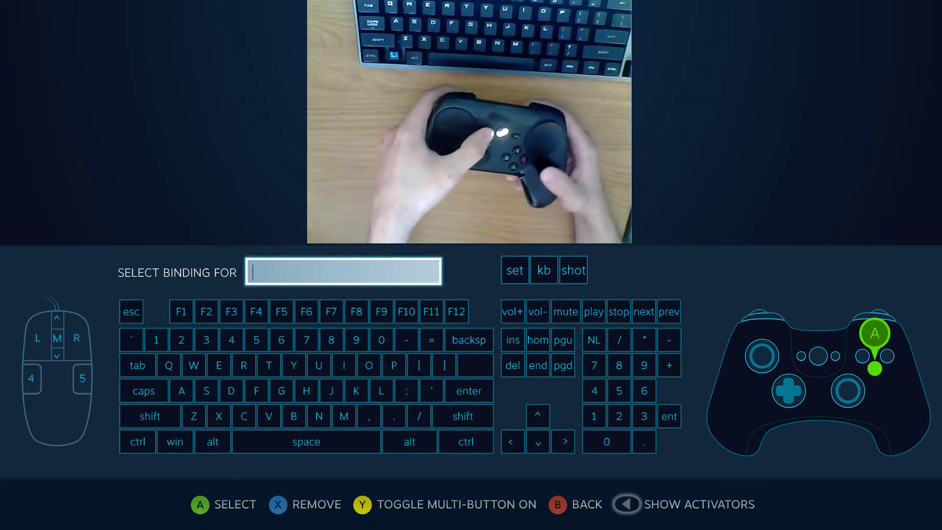
pyautogui.press('Return')
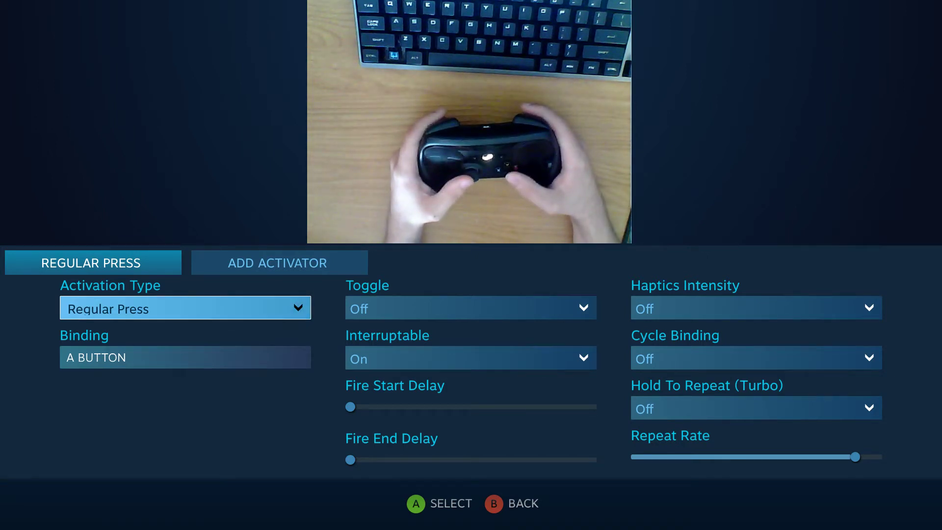
pyautogui.press('Down')
pyautogui.press('Up')
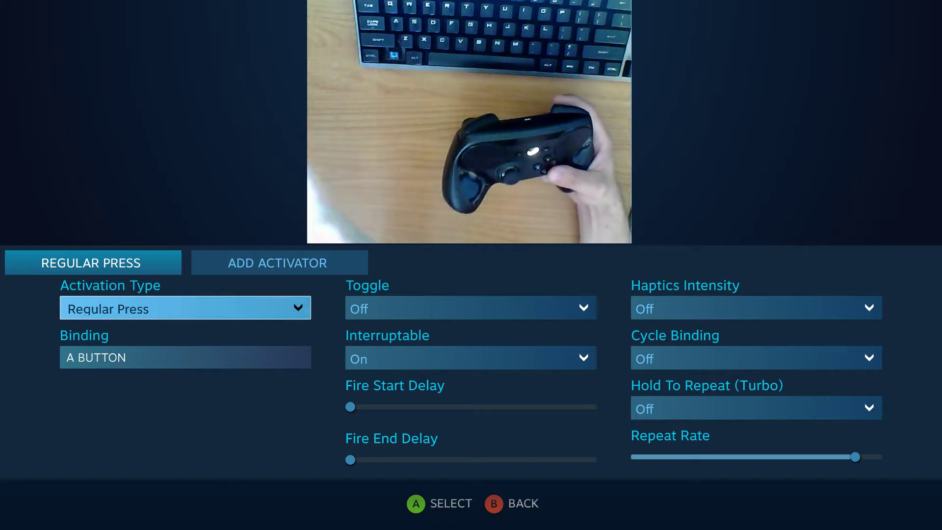
# Examine the activation types available for the A button's activator and keep Regular Press
pyautogui.press('Return')
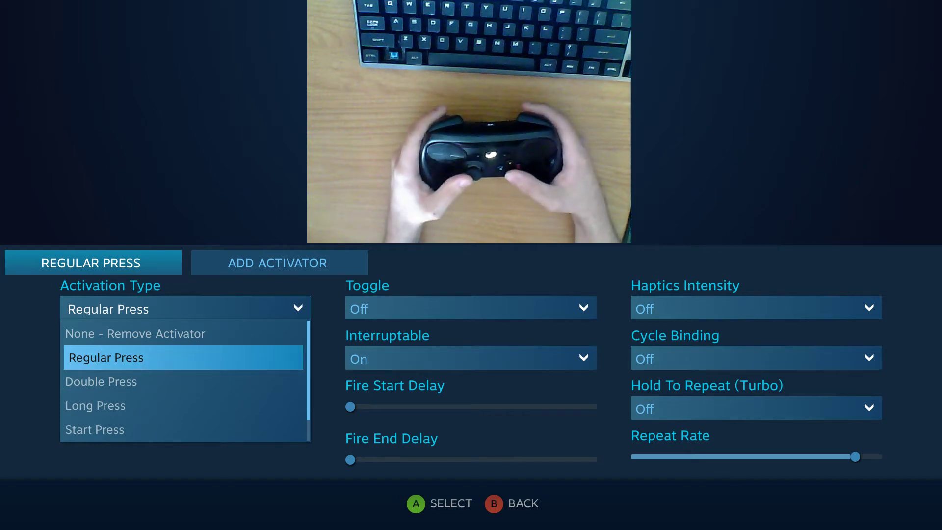
pyautogui.press('Down')
pyautogui.press('Down')
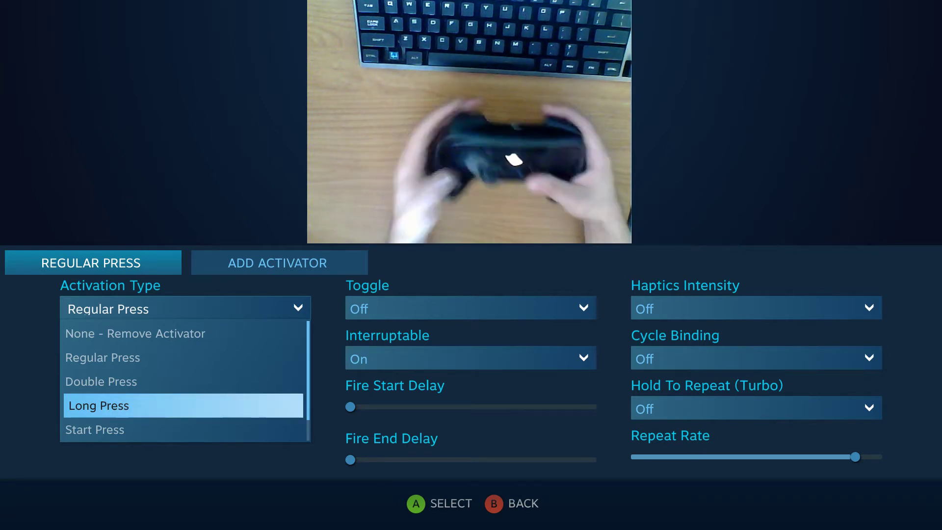
pyautogui.press('Down')
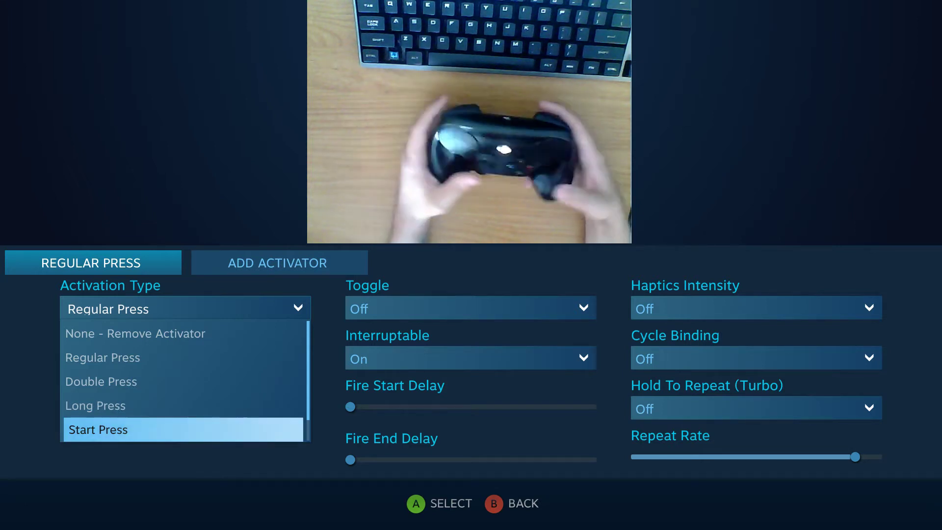
pyautogui.press('Down')
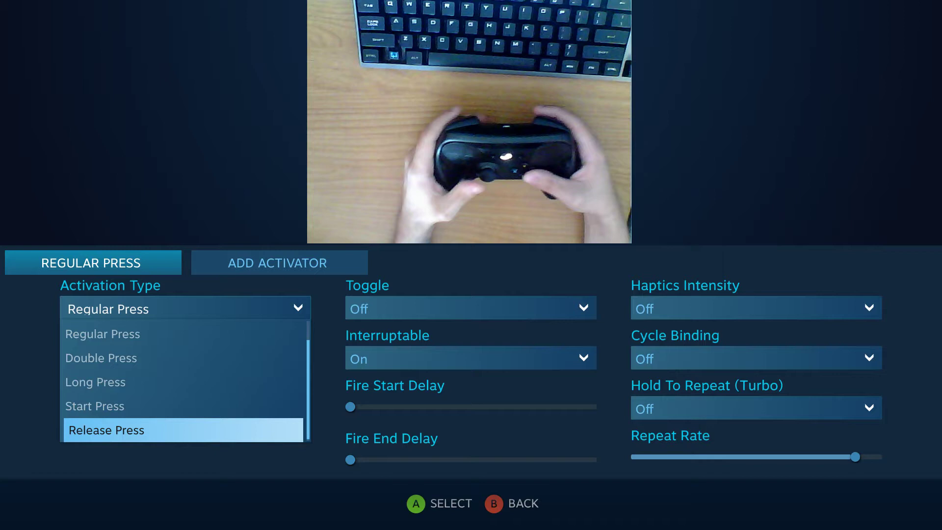
pyautogui.press('Up')
pyautogui.press('Up')
pyautogui.press('Up')
pyautogui.press('Up')
pyautogui.press('Up')
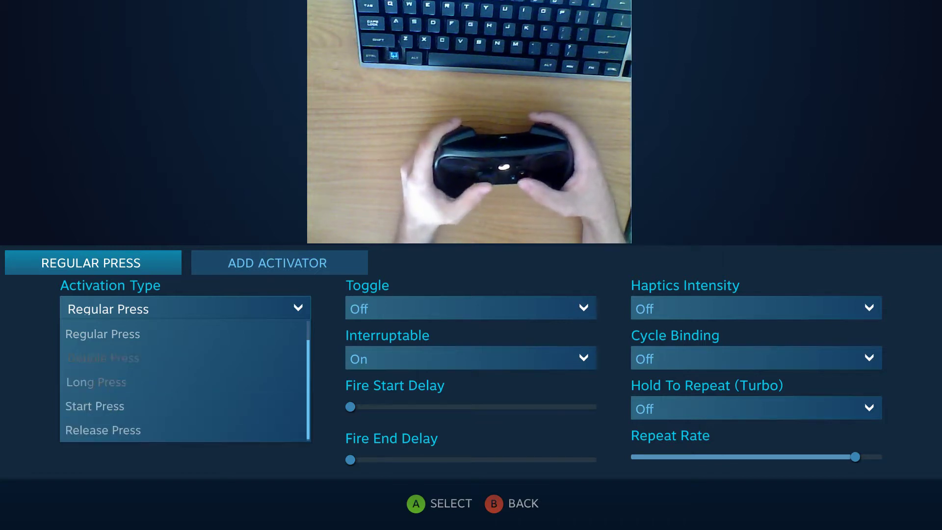
pyautogui.press('Down')
pyautogui.press('Return')
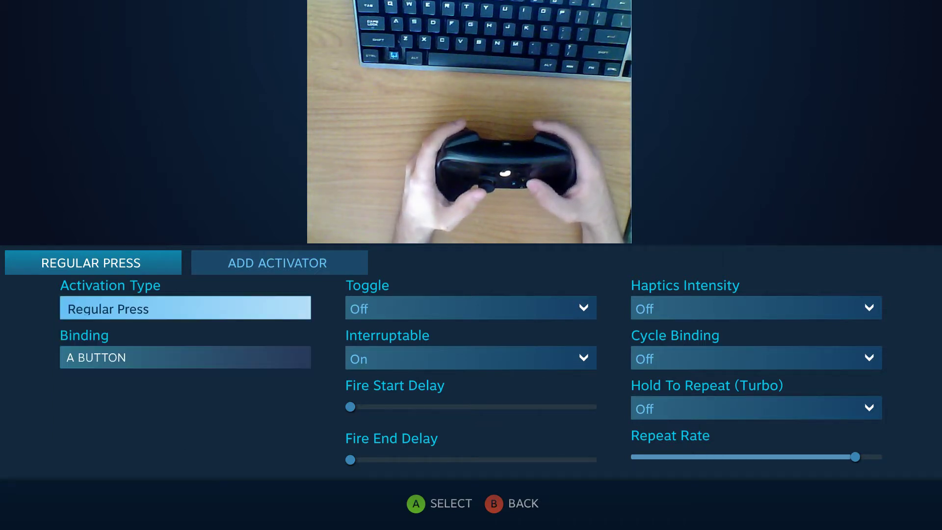
# Add a second activator to the A button's input
pyautogui.press('Down')
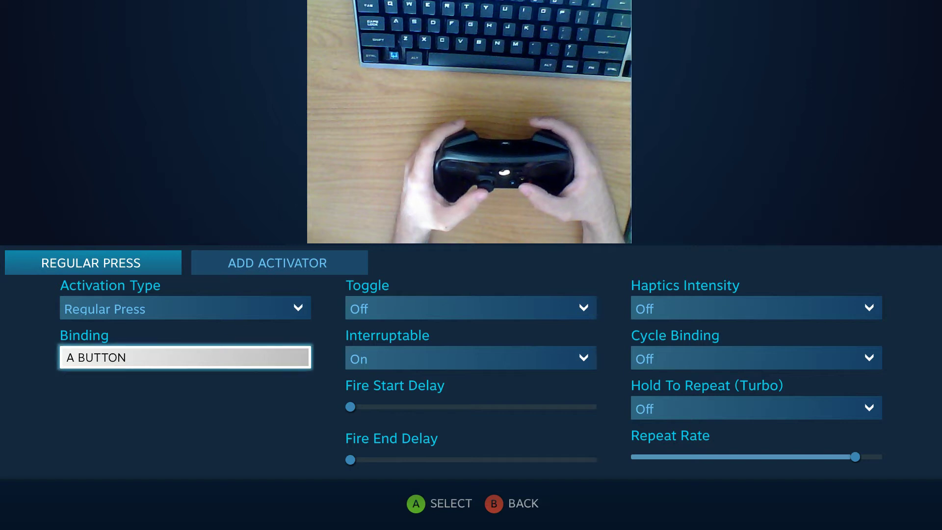
pyautogui.press('Up')
pyautogui.press('Right')
pyautogui.press('Up')
pyautogui.press('Right')
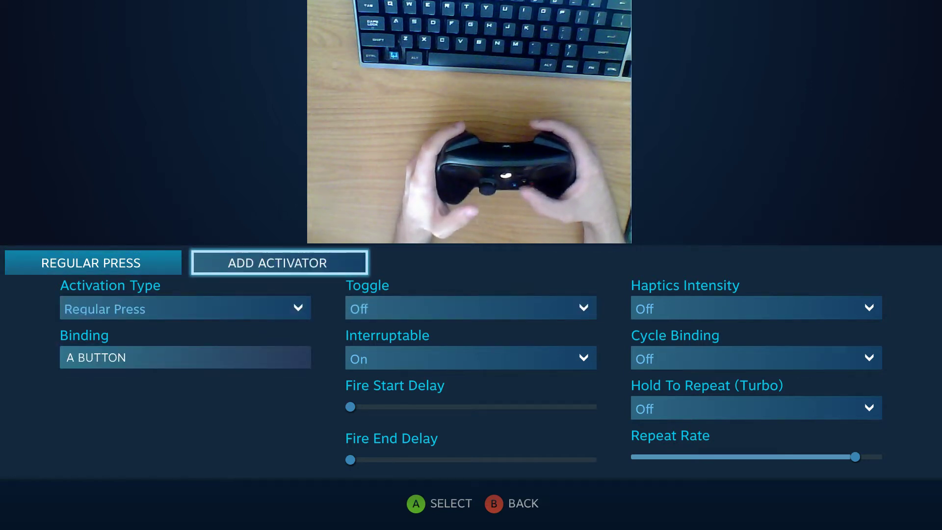
pyautogui.press('Return')
pyautogui.press('Up')
pyautogui.press('Left')
pyautogui.press('Left')
pyautogui.press('Down')
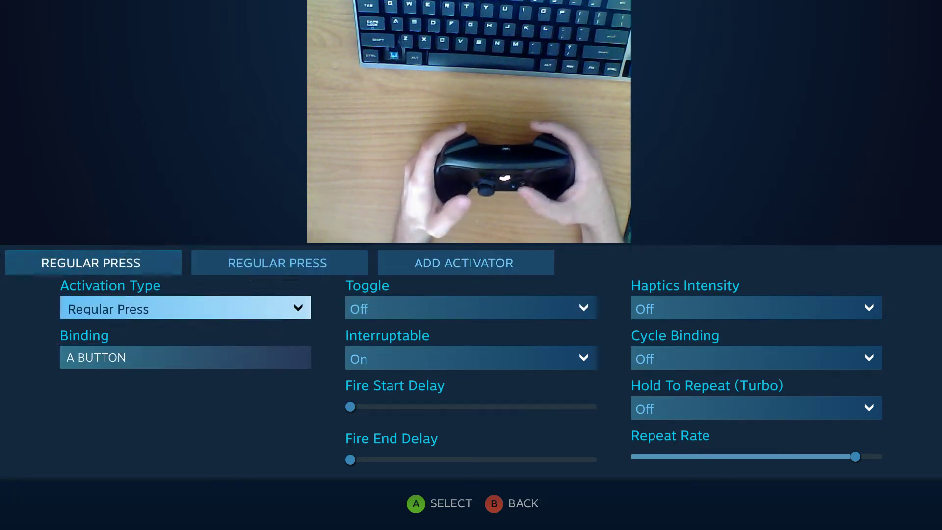
# Set the second activator's activation type to Double Press
pyautogui.press('Right')
pyautogui.press('Up')
pyautogui.press('Right')
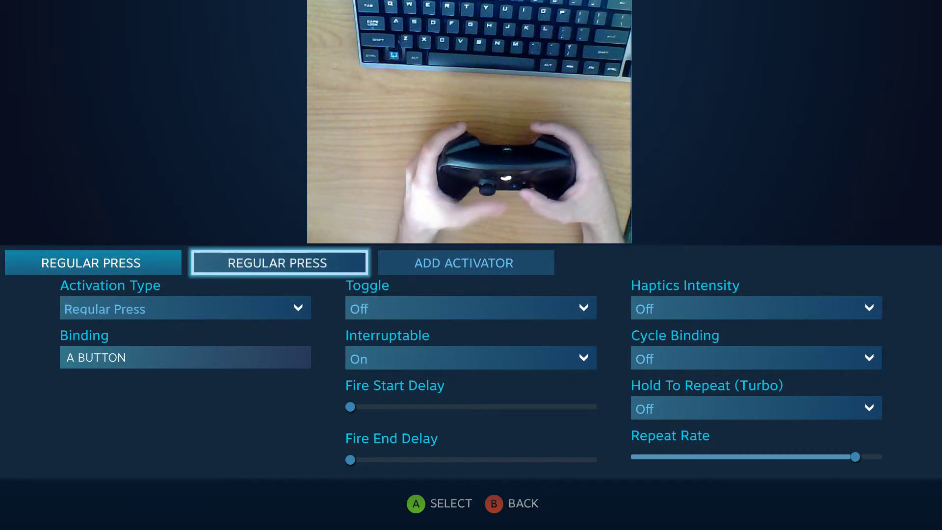
pyautogui.press('Down')
pyautogui.press('Down')
pyautogui.press('Up')
pyautogui.press('Return')
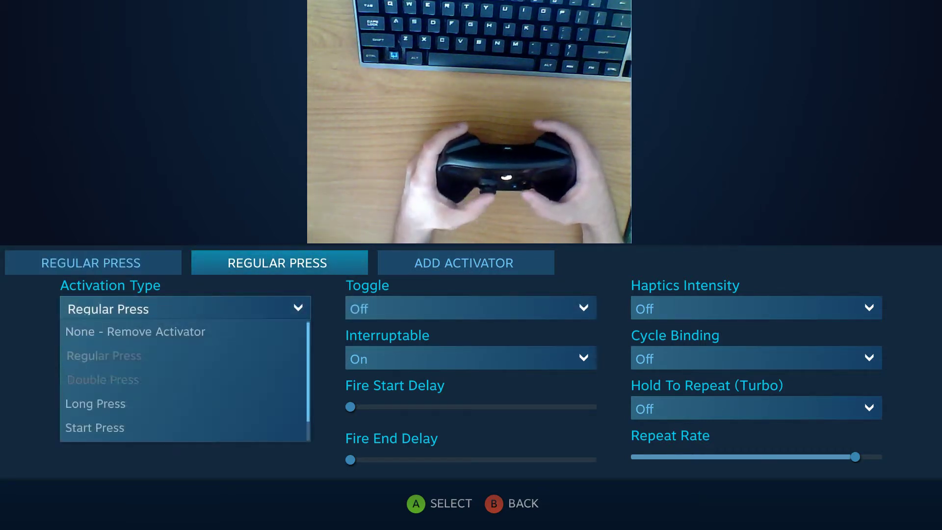
pyautogui.press('Down')
pyautogui.press('Return')
# Bind the Double Press activator to the gamepad's X button
pyautogui.press('Down')
pyautogui.press('Return')
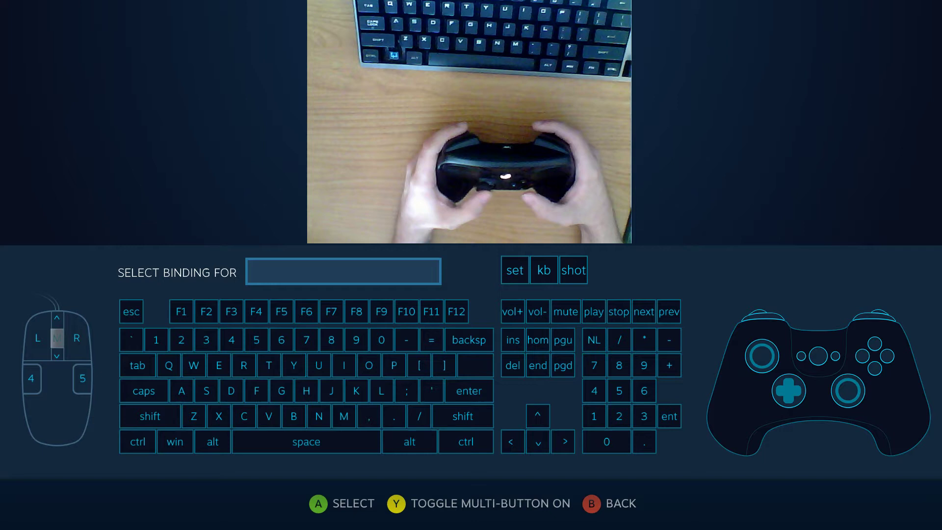
pyautogui.press('Return')
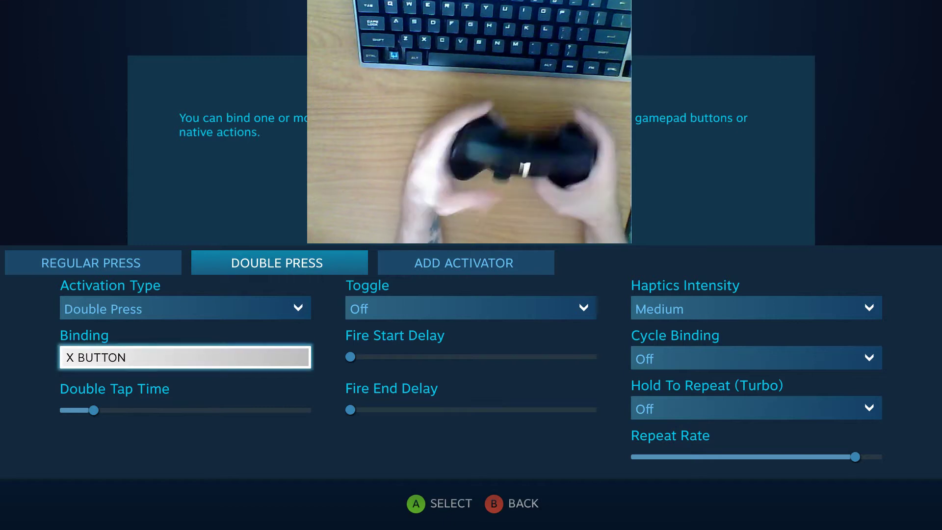
# Compare the Regular Press and Double Press activators, examining Double Tap Time, Fire Start Delay and Fire End Delay on the latter
pyautogui.press('Up')
pyautogui.press('Up')
pyautogui.press('Return')
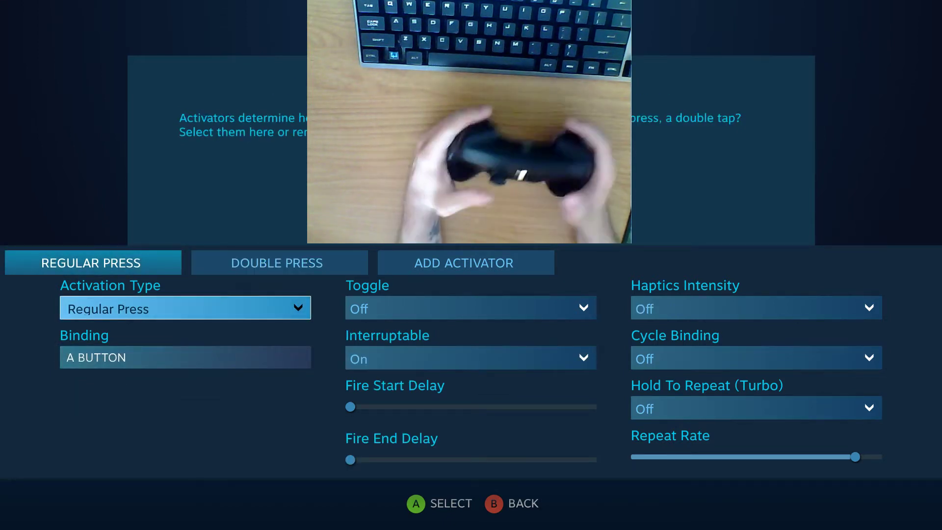
pyautogui.press('Right')
pyautogui.press('Up')
pyautogui.press('Right')
pyautogui.press('Return')
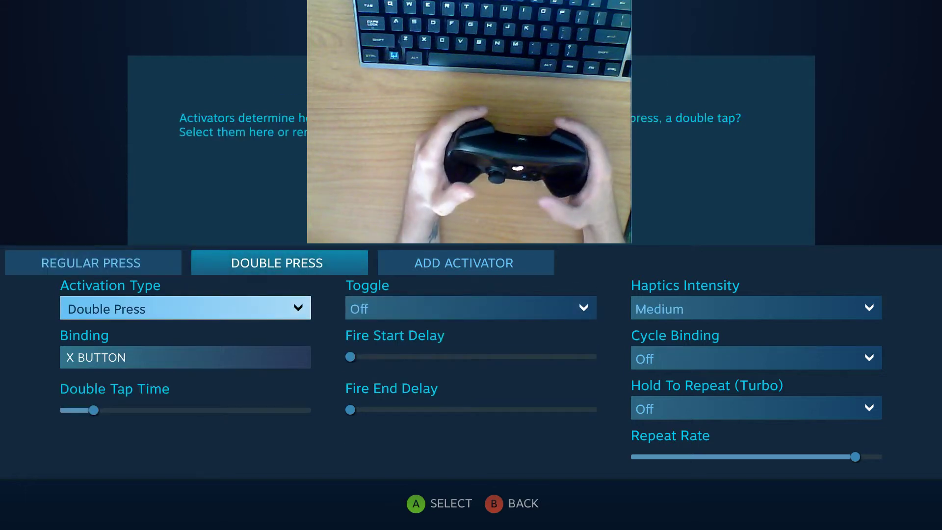
pyautogui.press('Down')
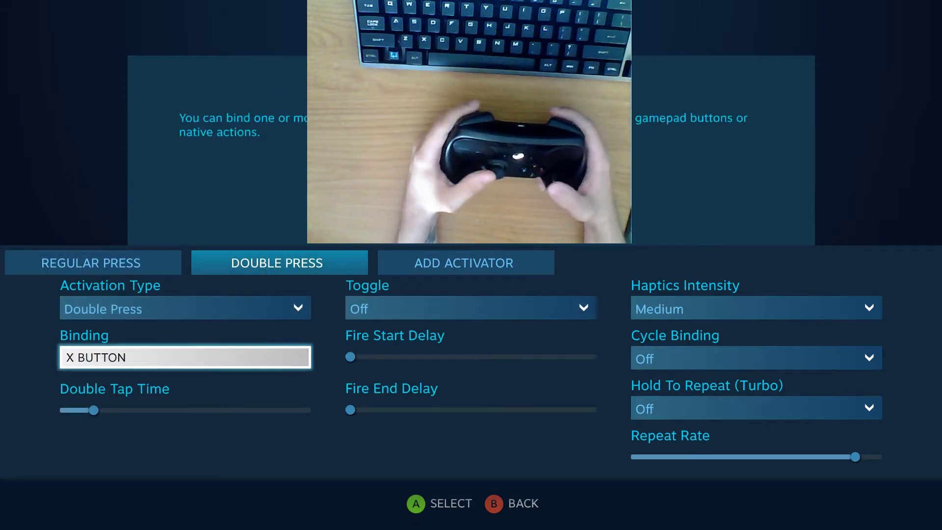
pyautogui.press('Down')
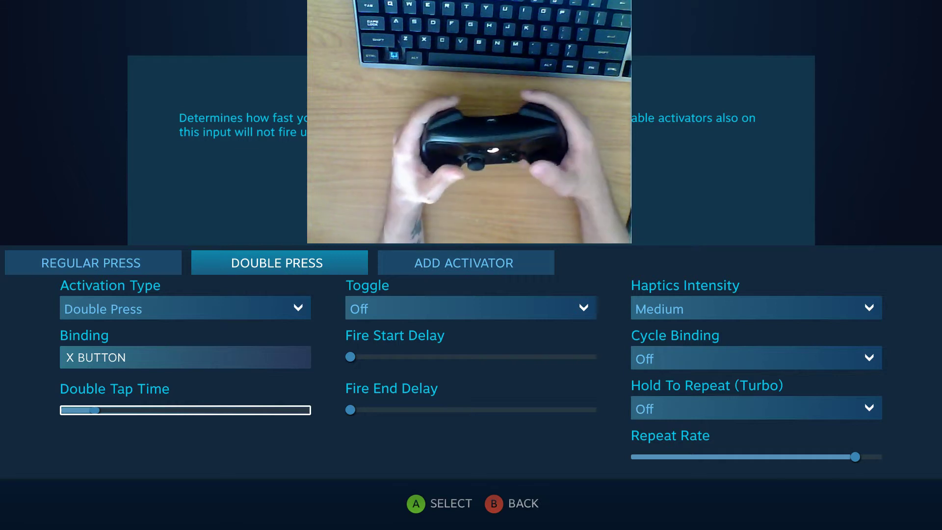
pyautogui.press('Right')
pyautogui.press('Down')
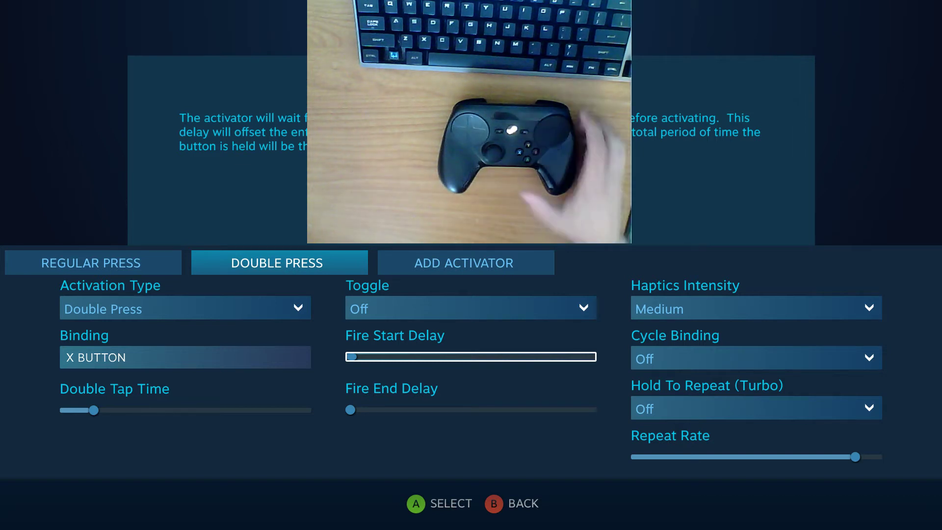
pyautogui.press('Down')
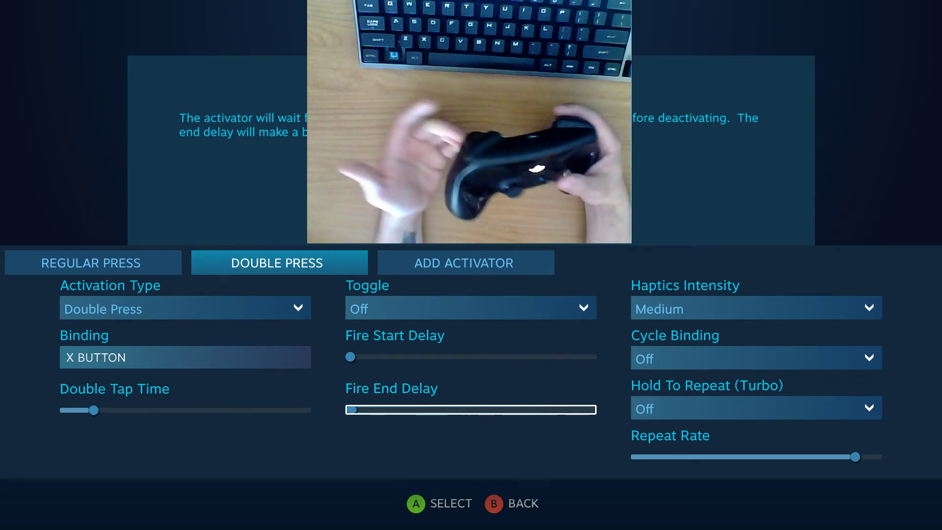
# Return to the Regular Press activator and examine its Toggle setting
pyautogui.press('Up')
pyautogui.press('Up')
pyautogui.press('Up')
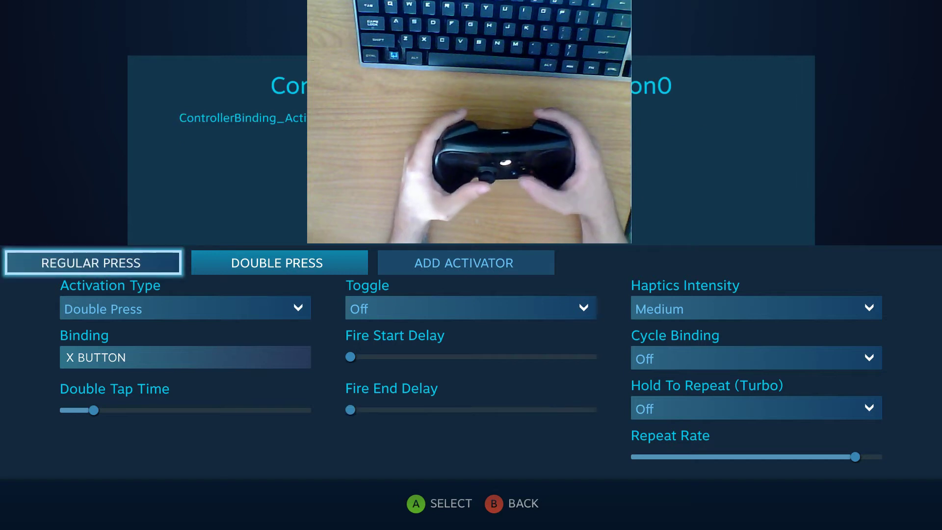
pyautogui.press('Down')
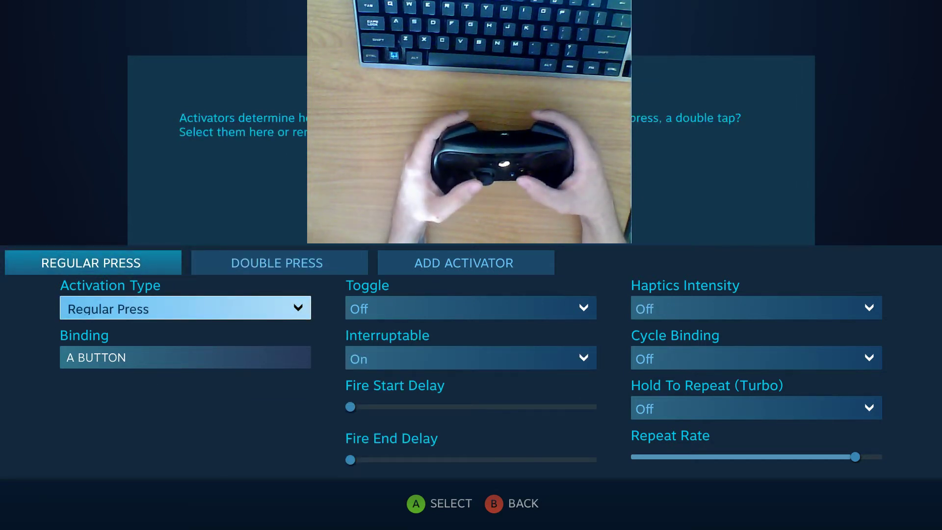
pyautogui.press('Right')
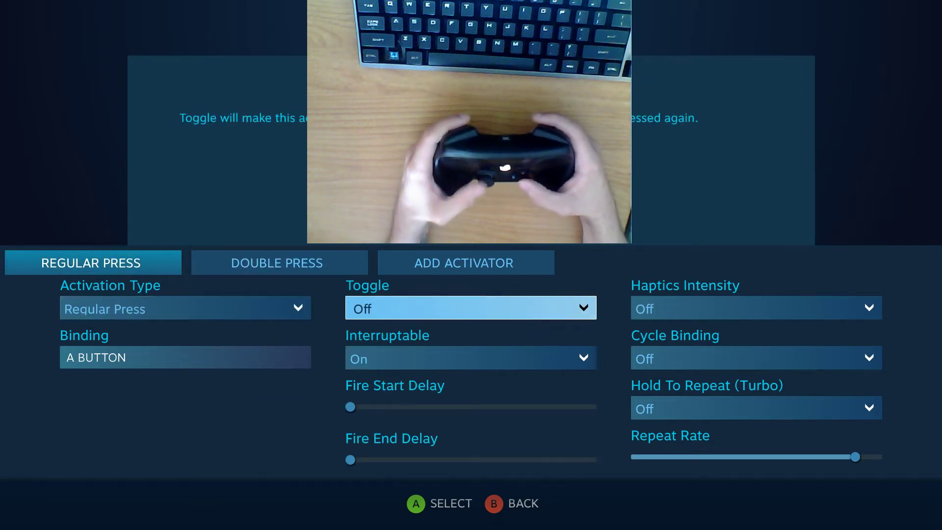
pyautogui.press('Up')
pyautogui.press('Right')
pyautogui.press('Down')
pyautogui.press('Down')
pyautogui.press('Left')
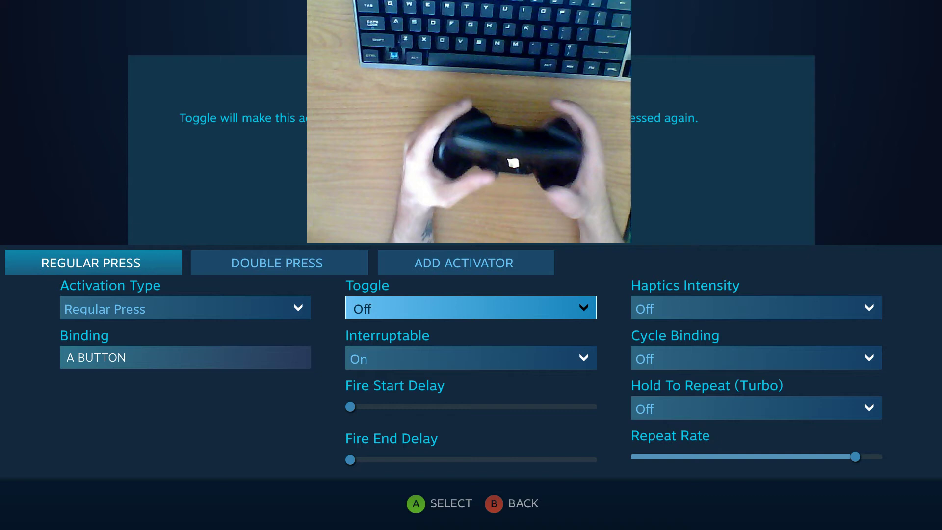
# Raise the Regular Press activator's Fire End Delay to slightly over a quarter of its range
pyautogui.press('Left')
pyautogui.press('Right')
pyautogui.press('Down')
pyautogui.press('Down')
pyautogui.press('Down')
pyautogui.press('Right')
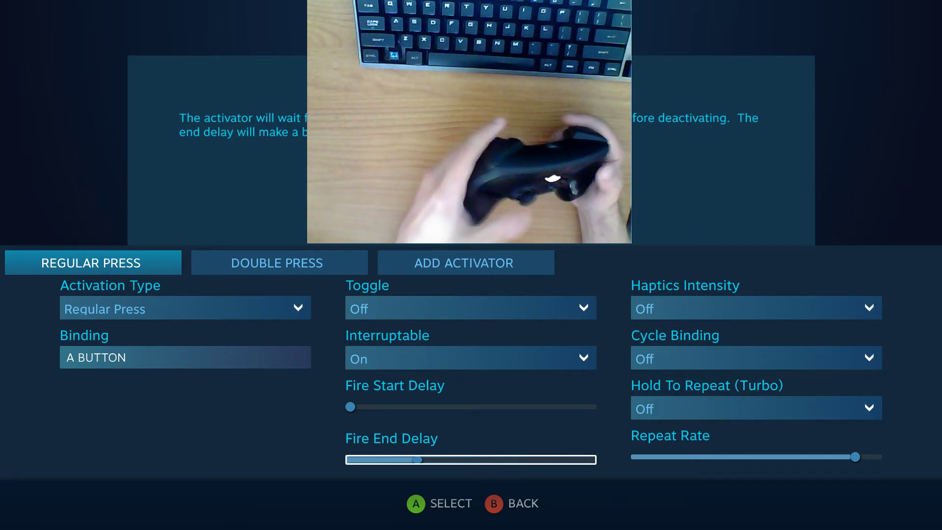
# Examine the Double Press activator's Toggle options, Haptics Intensity and Cycle Binding, leaving all of them as they are
pyautogui.press('Up')
pyautogui.press('Up')
pyautogui.press('Up')
pyautogui.press('Up')
pyautogui.press('Right')
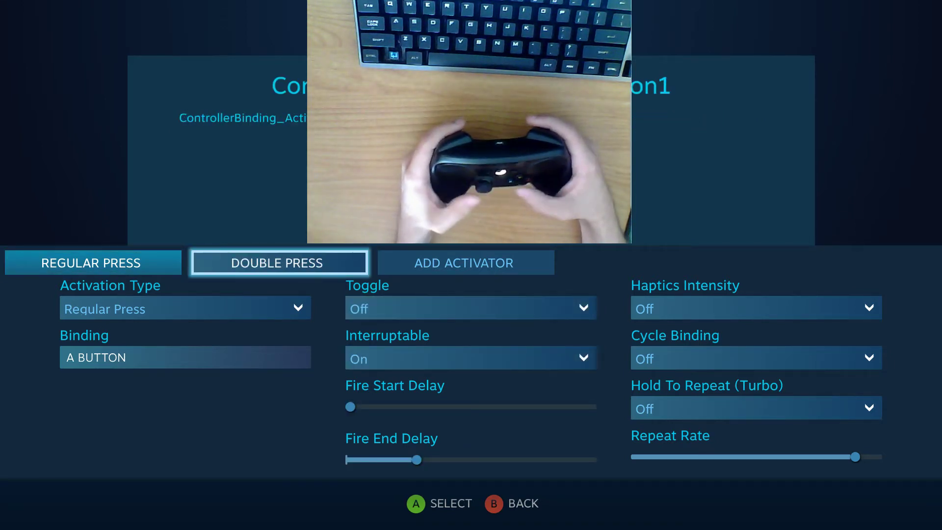
pyautogui.press('Return')
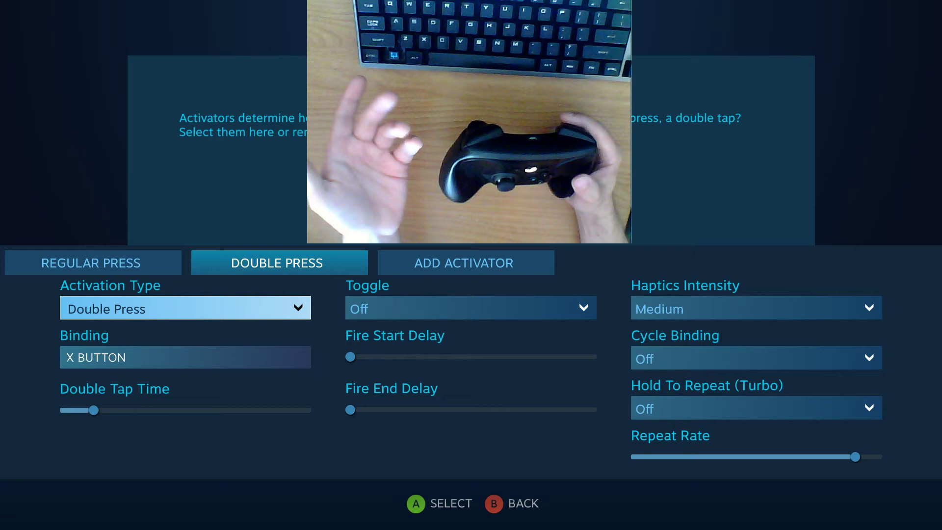
pyautogui.press('Right')
pyautogui.press('Down')
pyautogui.press('Up')
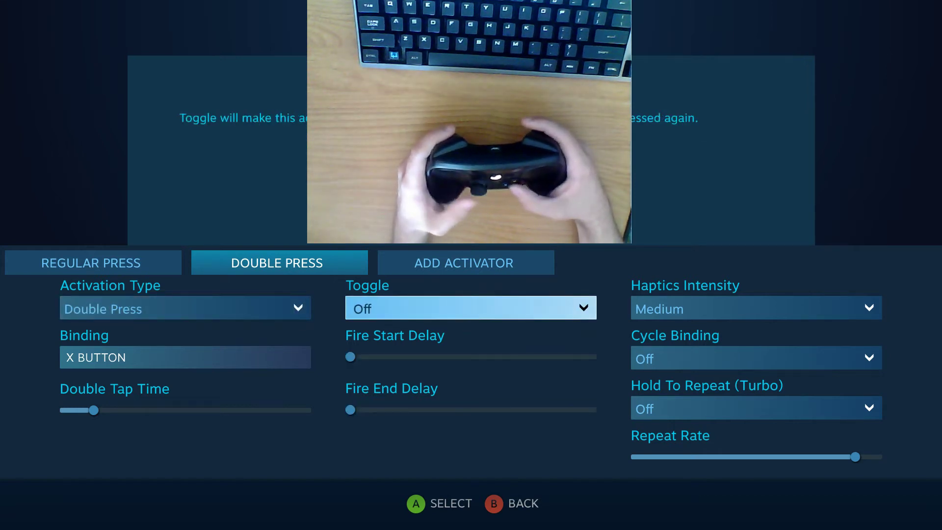
pyautogui.press('Return')
pyautogui.press('Down')
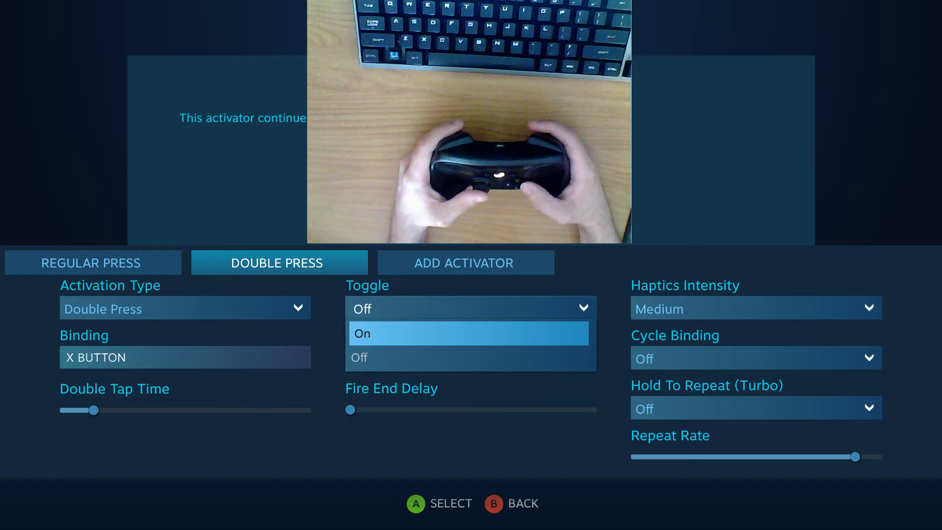
pyautogui.press('Escape')
pyautogui.press('Right')
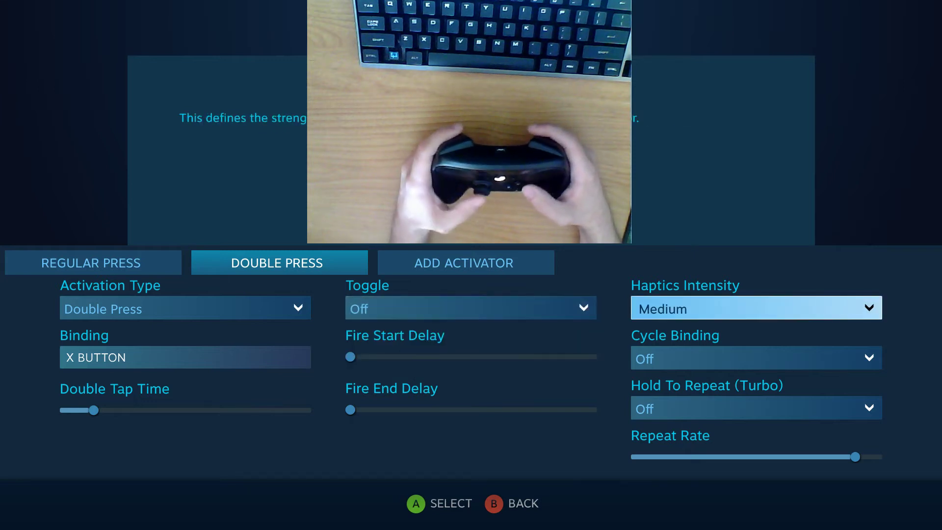
pyautogui.press('Down')
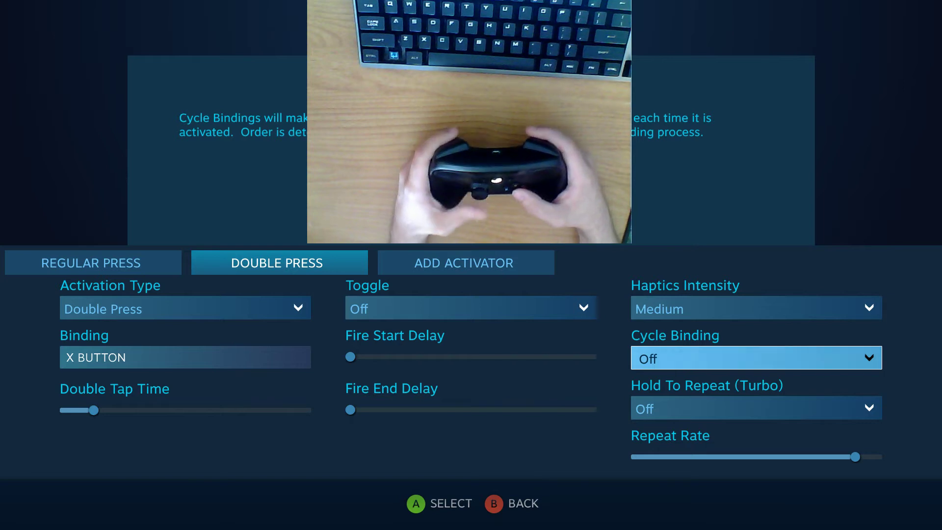
# Add the keyboard keys A, S and D to the Double Press activator's binding with multi-button mode turned on
pyautogui.press('Left')
pyautogui.press('Left')
pyautogui.press('Escape')
pyautogui.press('Return')
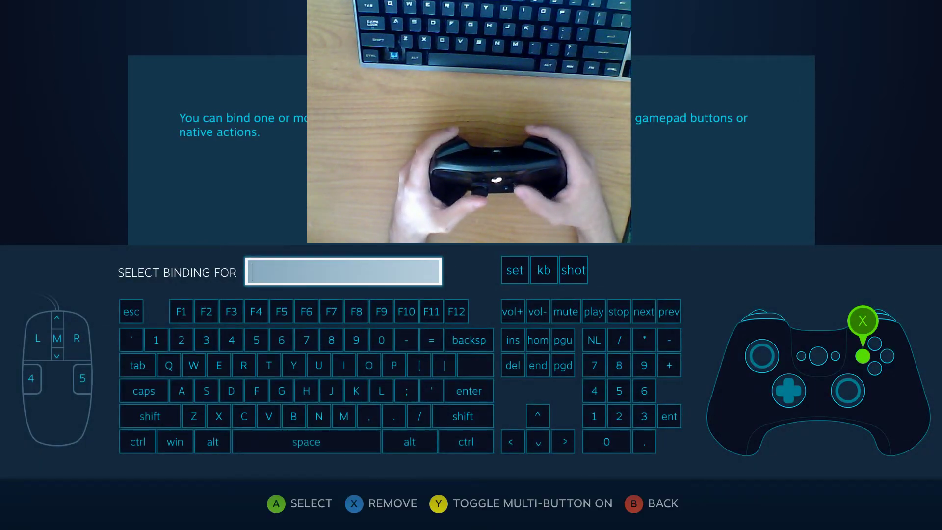
pyautogui.press('Down')
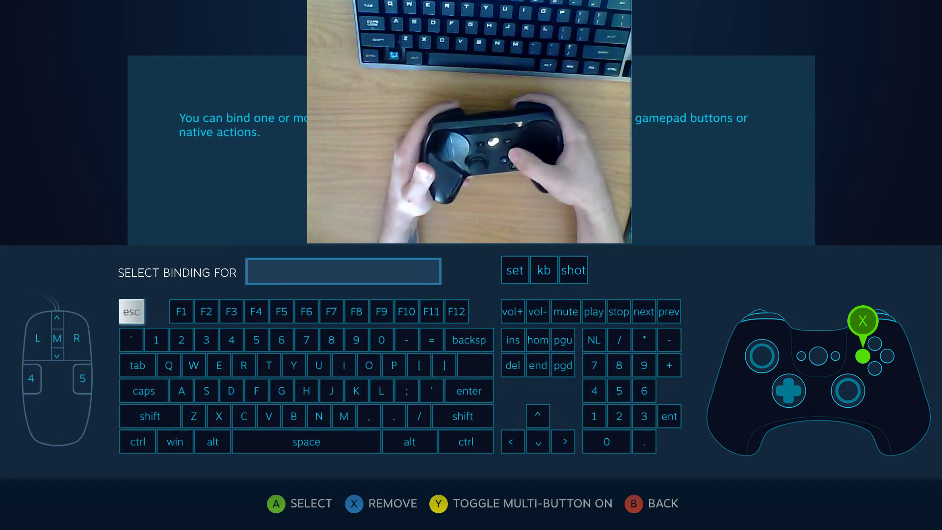
pyautogui.press('y')
pyautogui.press('Down')
pyautogui.press('Right')
pyautogui.press('Right')
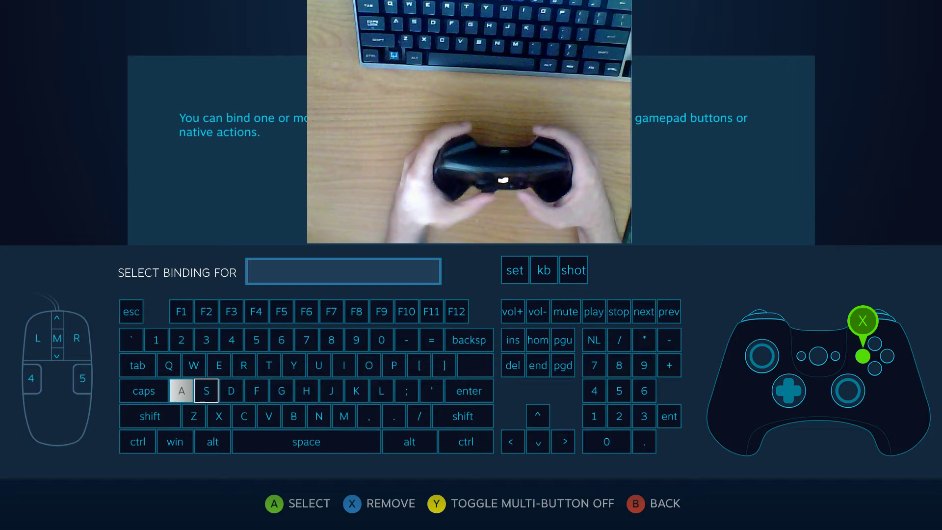
pyautogui.press('a')
pyautogui.press('b')
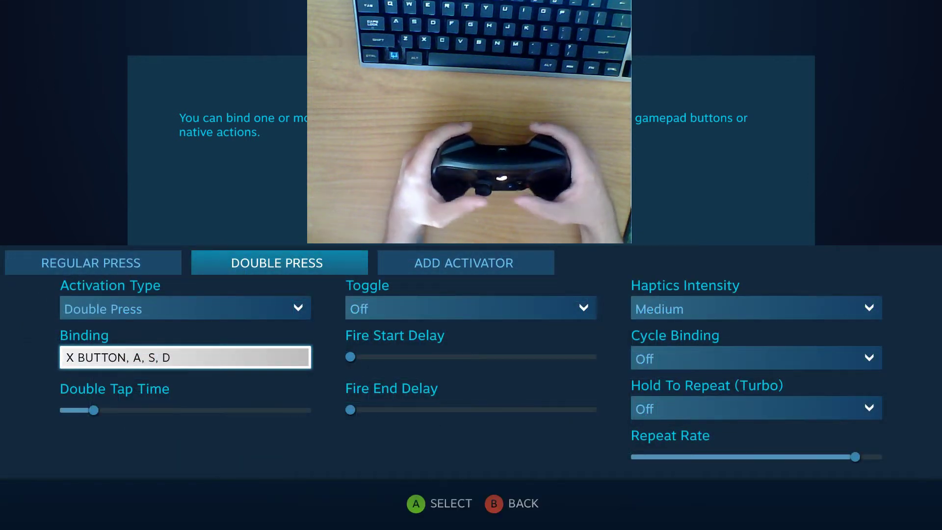
# Clear the Double Press activator's binding and bind it to the keyboard A key alone
pyautogui.click(96, 358)
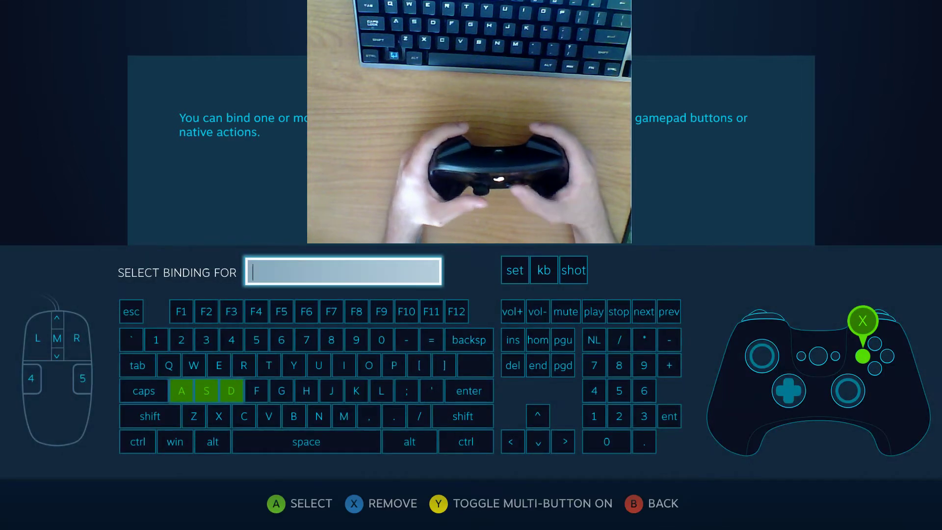
pyautogui.press('Delete')
pyautogui.press('Down')
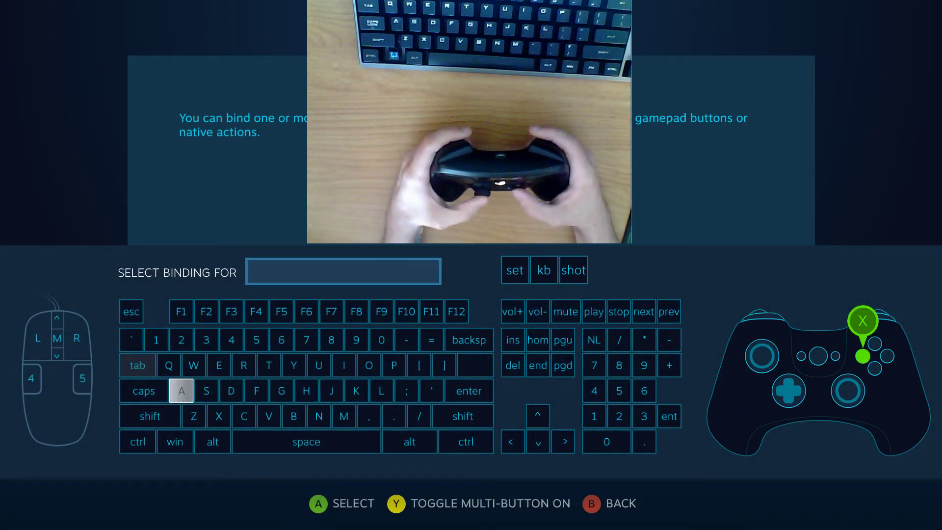
pyautogui.press('Return')
pyautogui.press('Right')
pyautogui.press('Down')
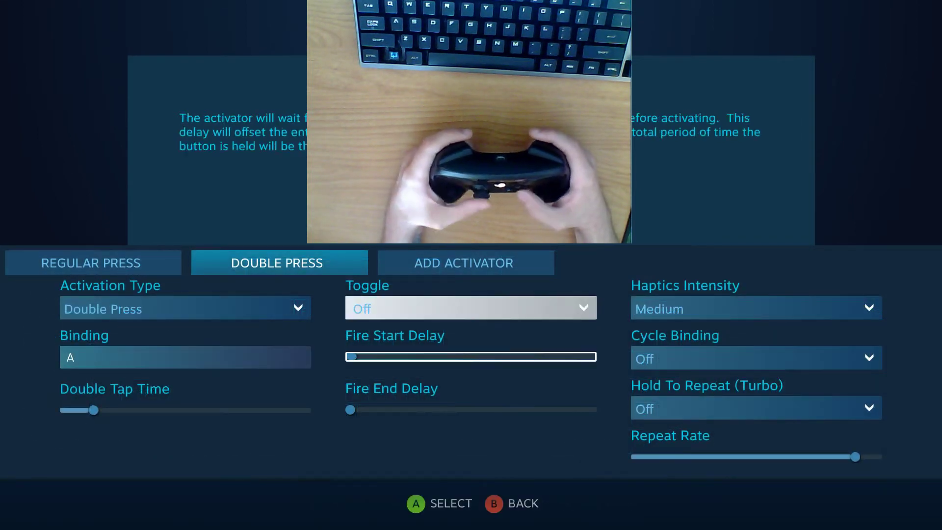
# Add the S and D keys to the Double Press activator's binding using multi-button mode
pyautogui.press('Left')
pyautogui.press('Return')
pyautogui.press('Down')
pyautogui.press('Down')
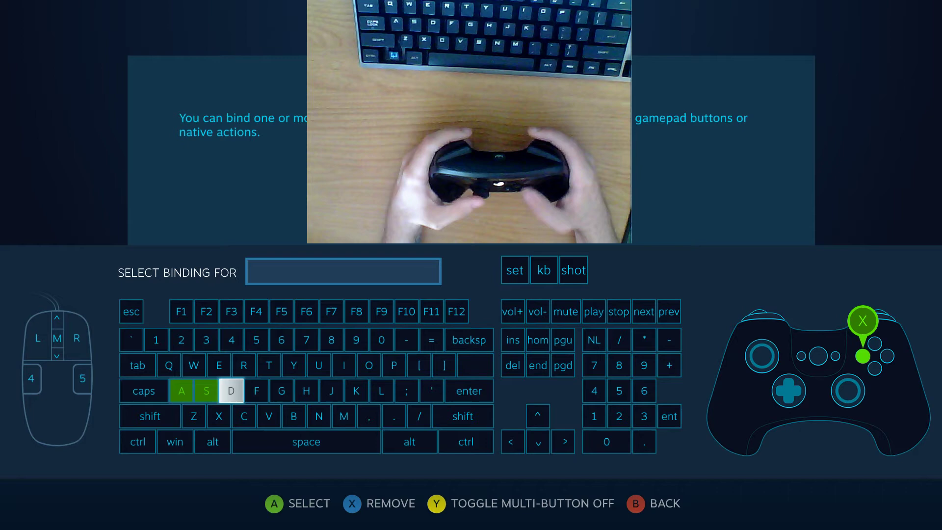
pyautogui.press('Return')
pyautogui.press('Escape')
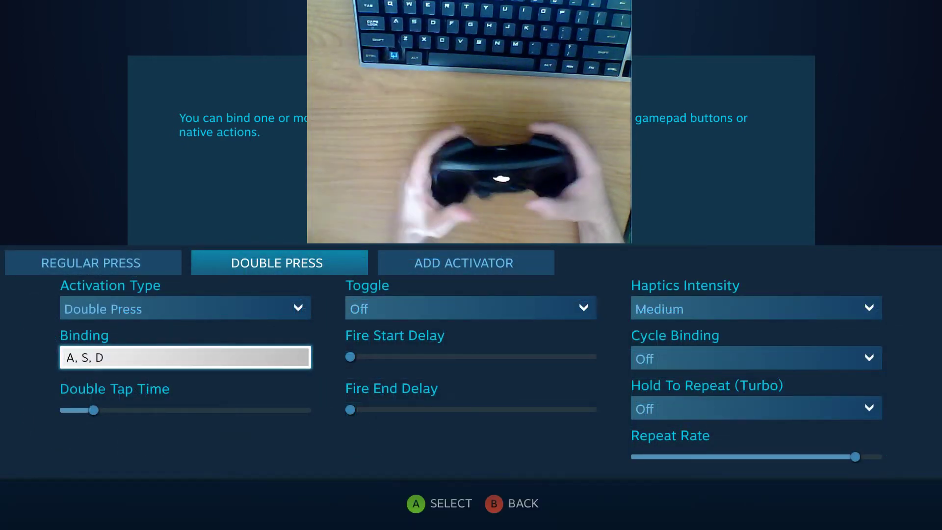
# Turn Cycle Binding on for the Double Press activator
pyautogui.press('Right')
pyautogui.press('Right')
pyautogui.press('Down')
pyautogui.press('Return')
pyautogui.press('Up')
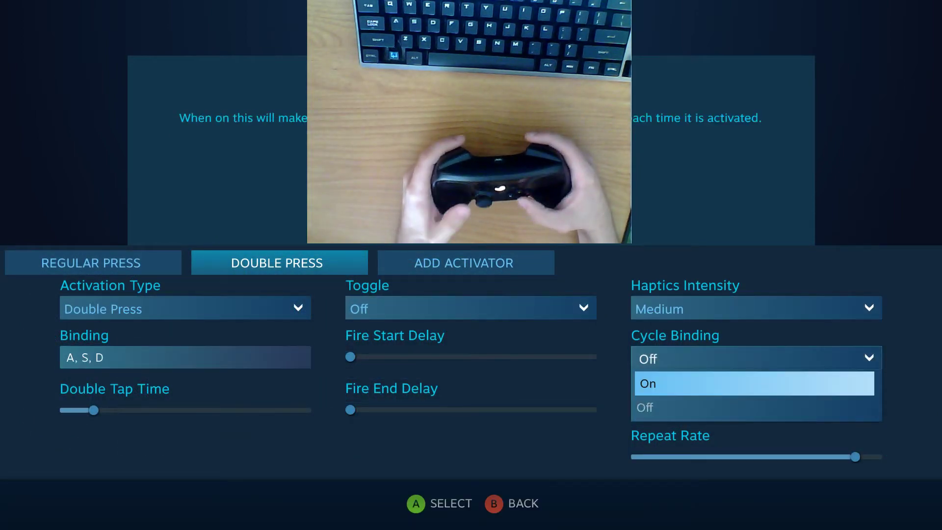
pyautogui.press('Return')
# Change the second activator's activation type from Double Press to Regular Press
pyautogui.press('Left')
pyautogui.press('Left')
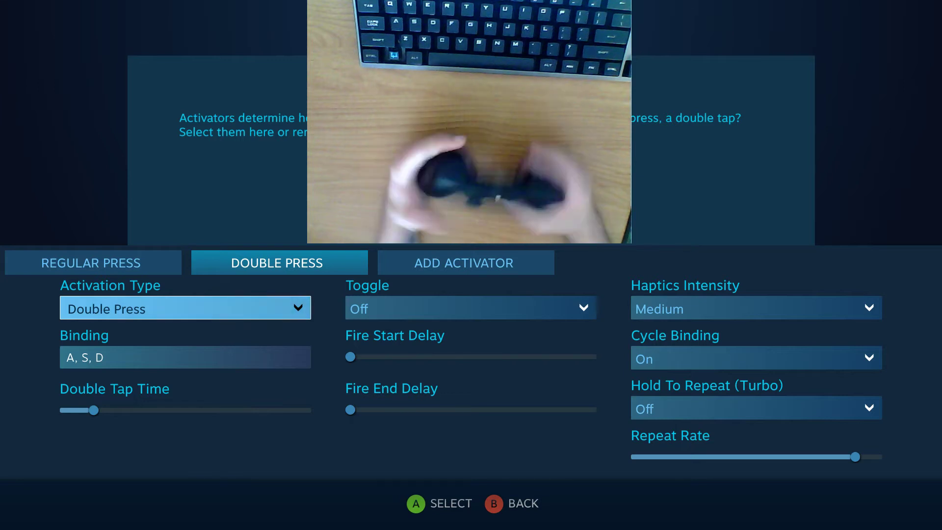
pyautogui.press('Return')
pyautogui.press('Up')
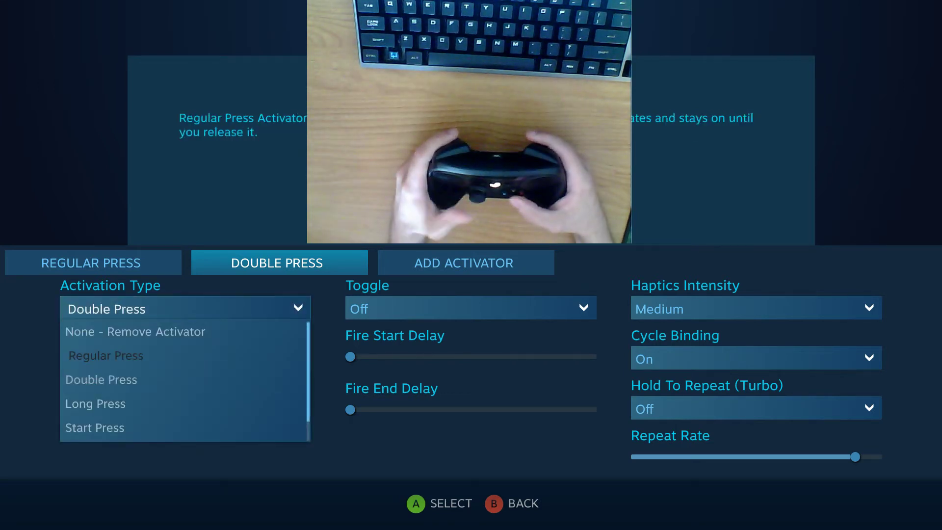
pyautogui.press('Return')
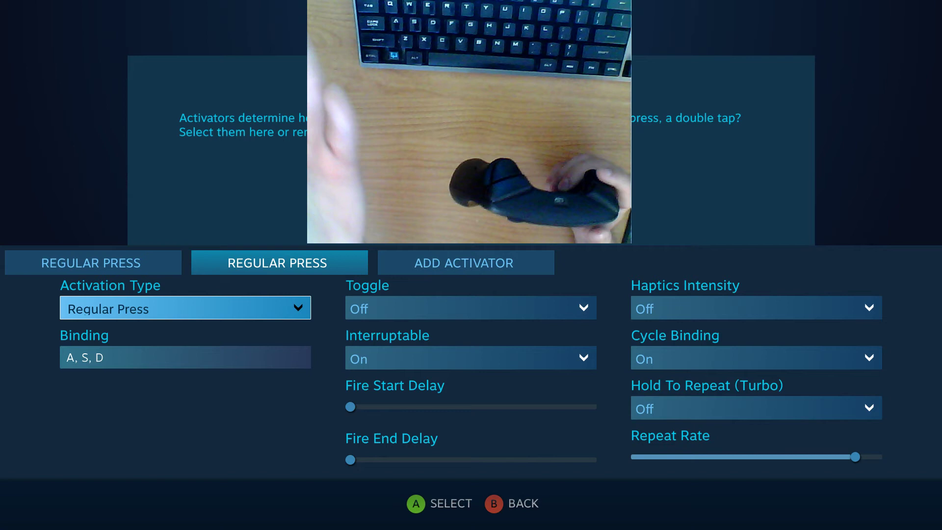
# Clear the second activator's binding and bind it to number keys 1 through 9 and 0 in multi-button mode
pyautogui.press('Down')
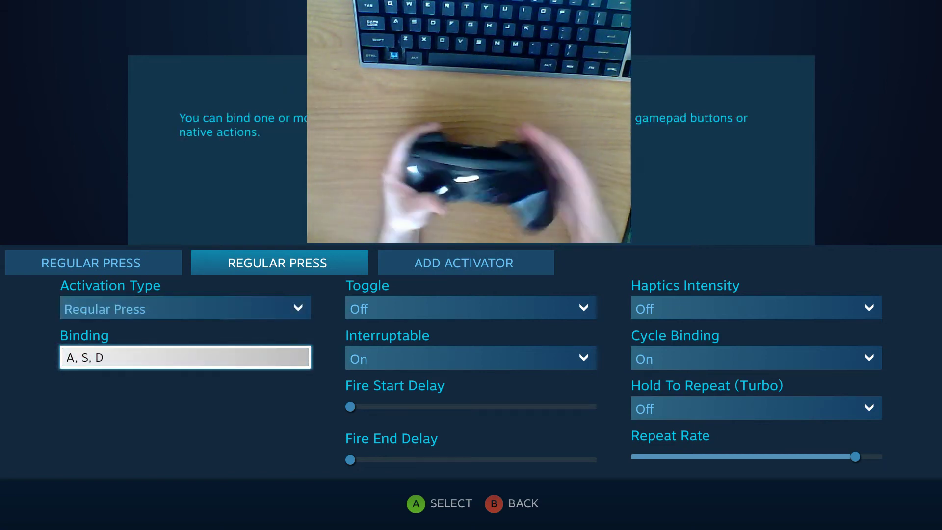
pyautogui.press('Return')
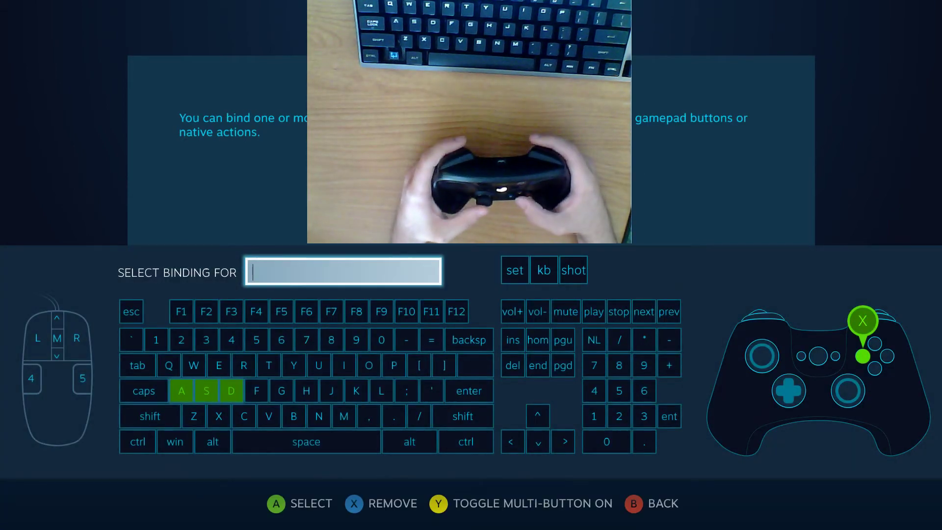
pyautogui.press('Delete')
pyautogui.press('Down')
pyautogui.press('Down')
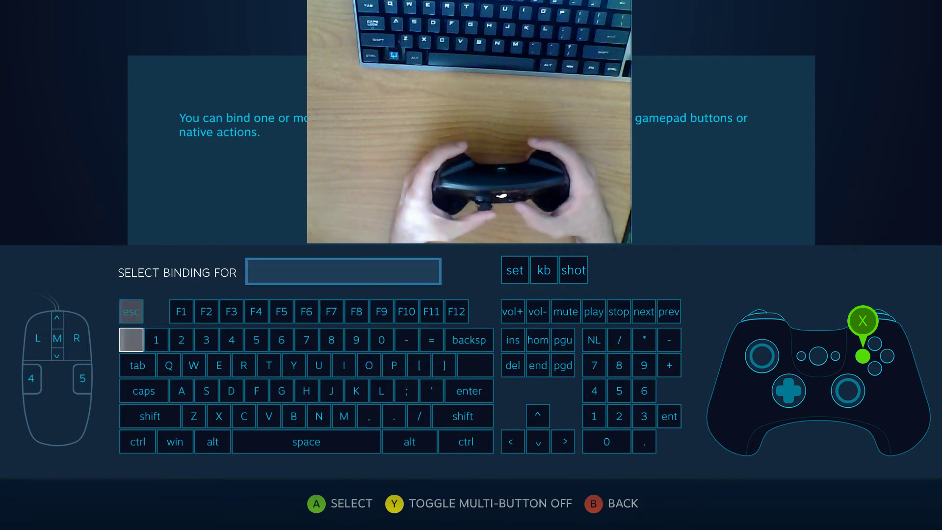
pyautogui.press('Right')
pyautogui.press('Return')
pyautogui.press('Right')
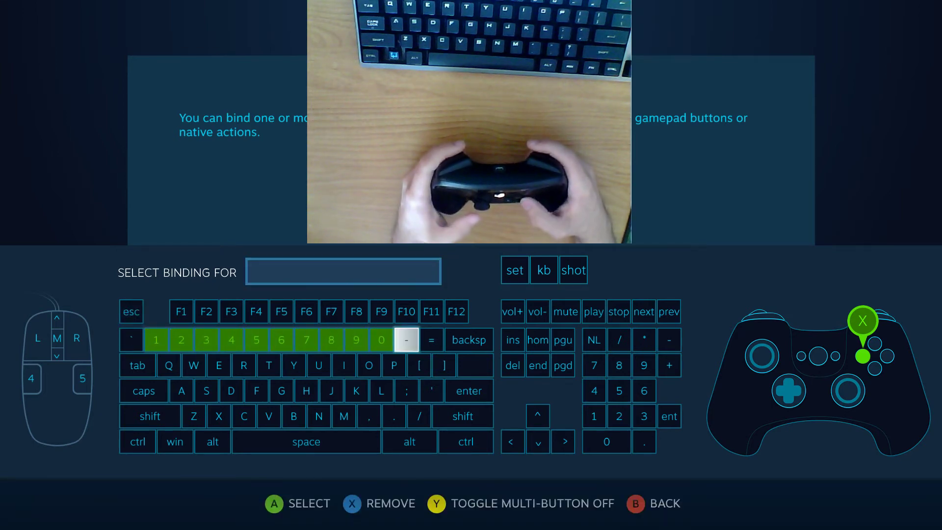
pyautogui.press('Escape')
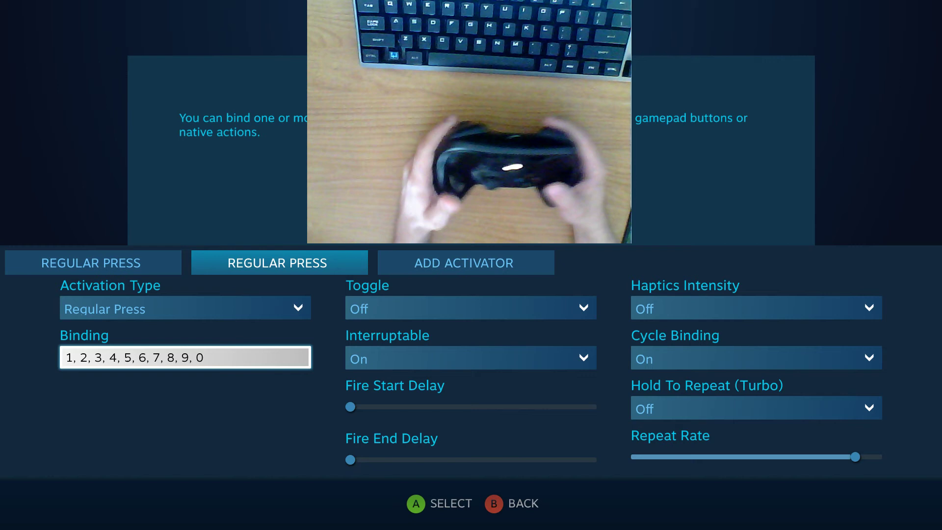
# Examine the second activator's Cycle Binding, Hold To Repeat (Turbo) and Repeat Rate descriptions
pyautogui.press('Right')
pyautogui.press('Right')
pyautogui.press('Down')
pyautogui.press('Down')
pyautogui.press('Up')
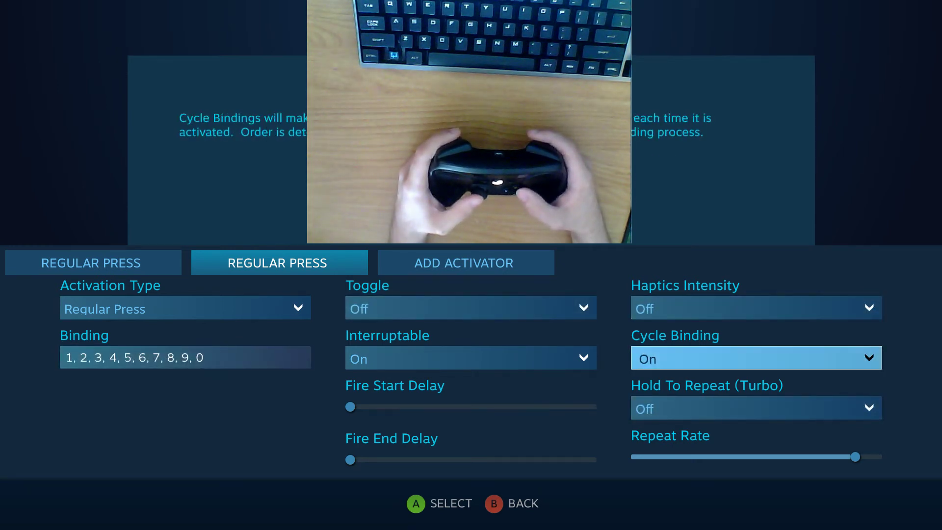
pyautogui.press('Down')
pyautogui.press('Down')
pyautogui.press('Up')
pyautogui.press('Down')
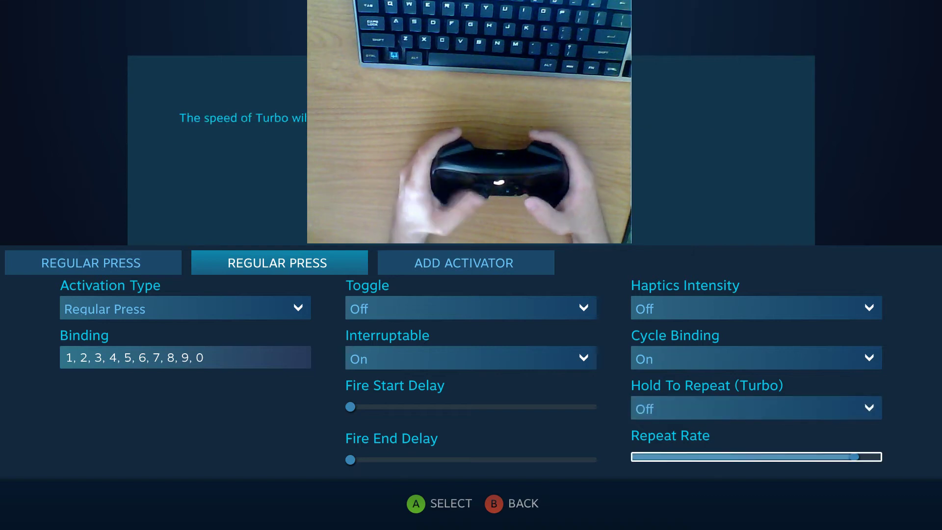
pyautogui.press('Up')
pyautogui.press('Down')
pyautogui.press('Up')
pyautogui.press('Down')
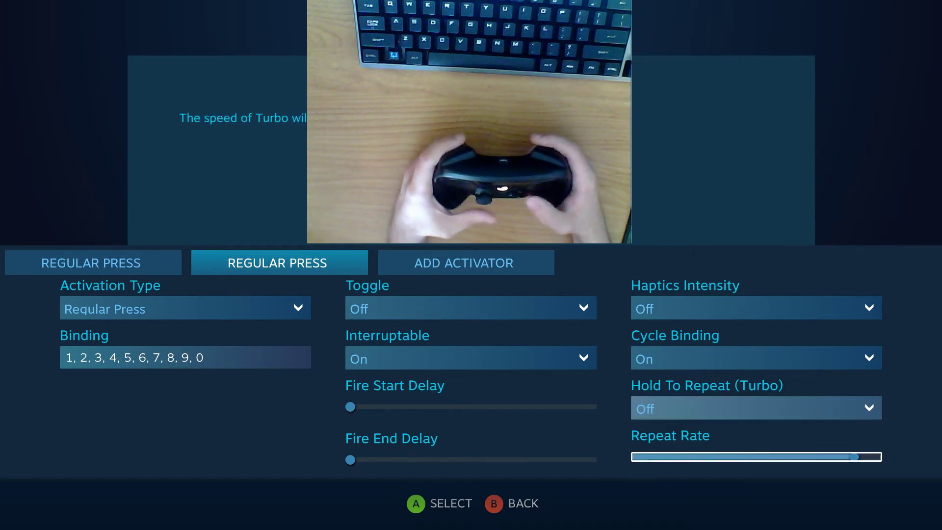
pyautogui.press('Up')
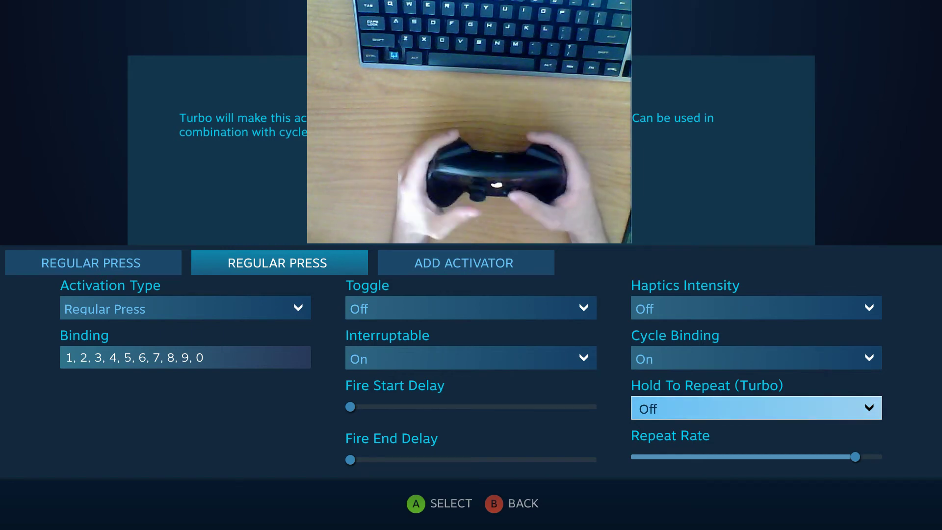
# Review the number keys assigned in the second activator's binding selection and leave it unchanged
pyautogui.press('Up')
pyautogui.press('Left')
pyautogui.press('Left')
pyautogui.press('Down')
pyautogui.press('Return')
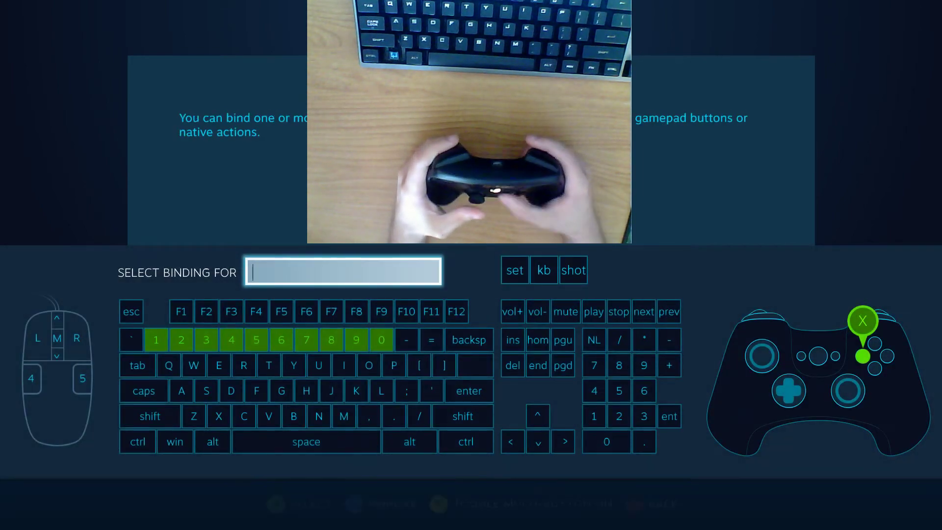
pyautogui.press('Escape')
# Compare Start Press and Release Press for the first activator and set its activation type to Start Press
pyautogui.press('Up')
pyautogui.press('Up')
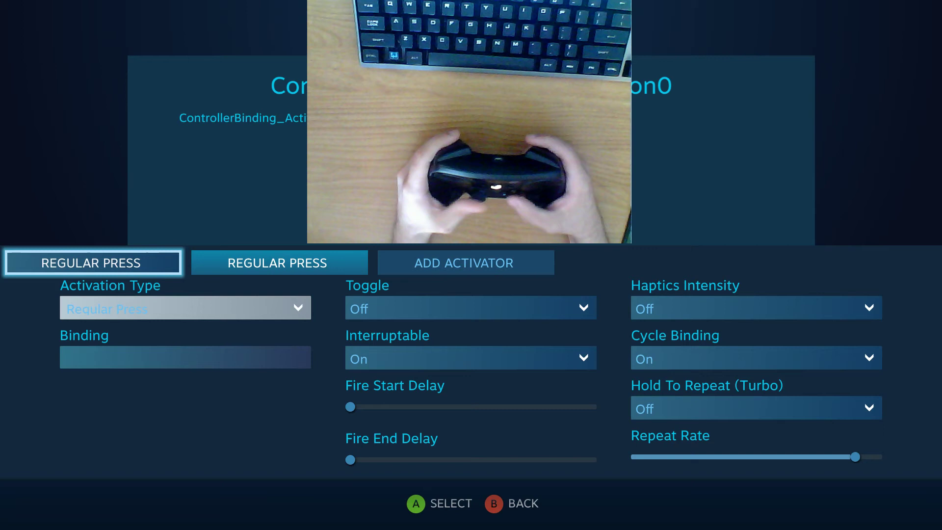
pyautogui.press('Down')
pyautogui.press('Down')
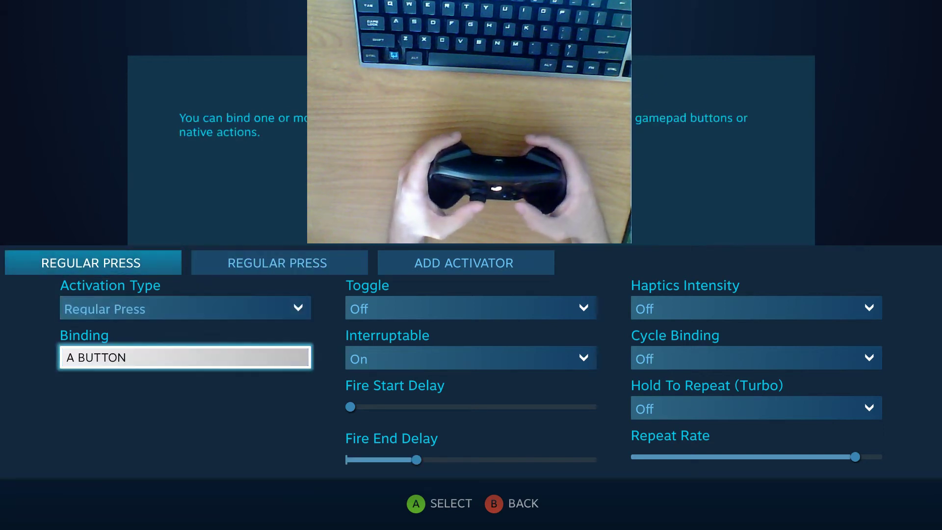
pyautogui.press('Up')
pyautogui.press('Return')
pyautogui.press('Down')
pyautogui.press('Down')
pyautogui.press('Down')
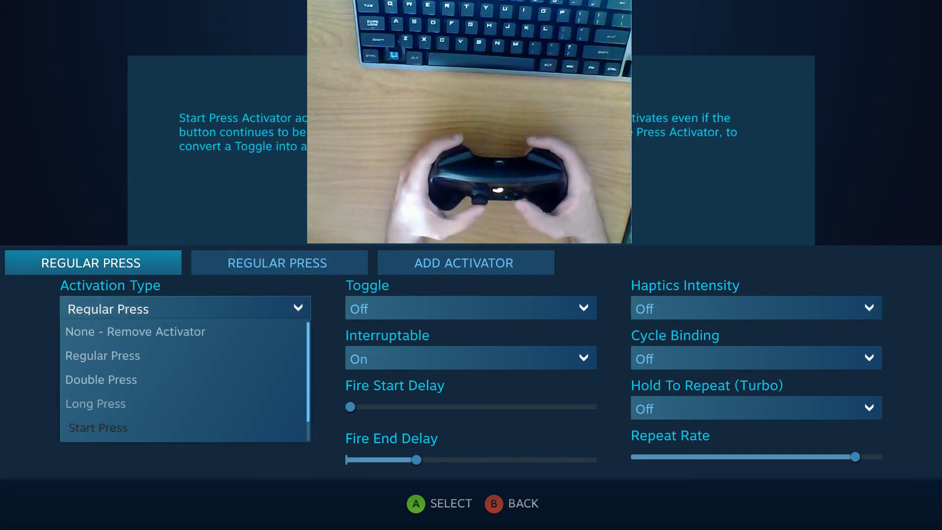
pyautogui.press('Down')
pyautogui.press('Up')
pyautogui.press('Down')
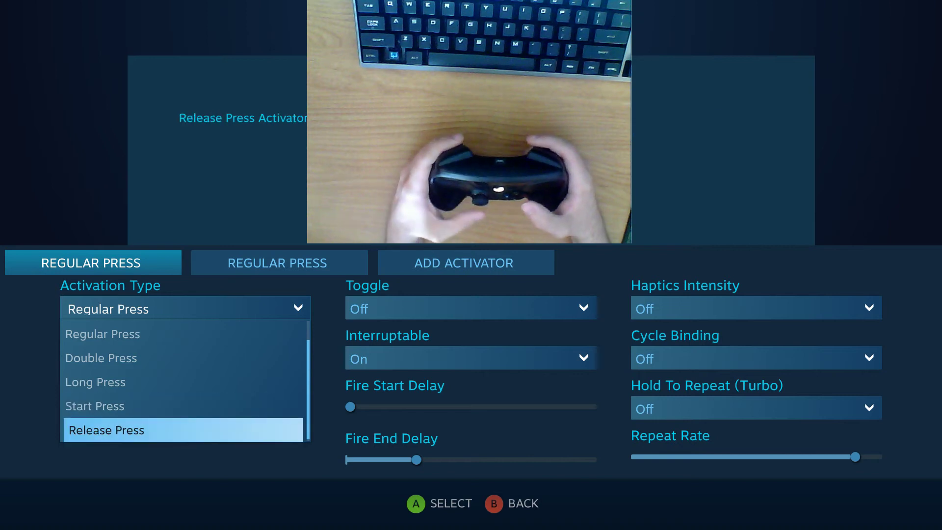
pyautogui.press('Up')
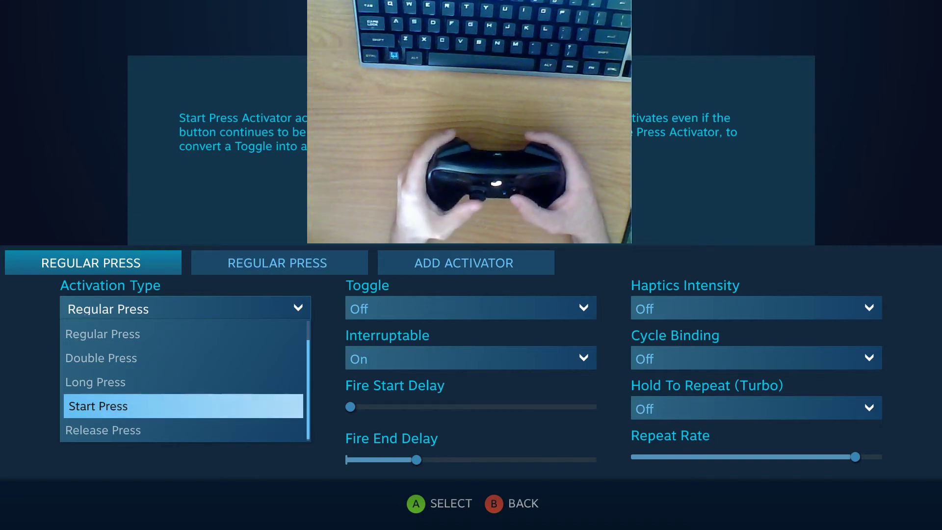
pyautogui.press('Return')
# Remove the second activator, the Regular Press one, so that only the Start Press activator is kept
pyautogui.press('Right')
pyautogui.press('Up')
pyautogui.press('Return')
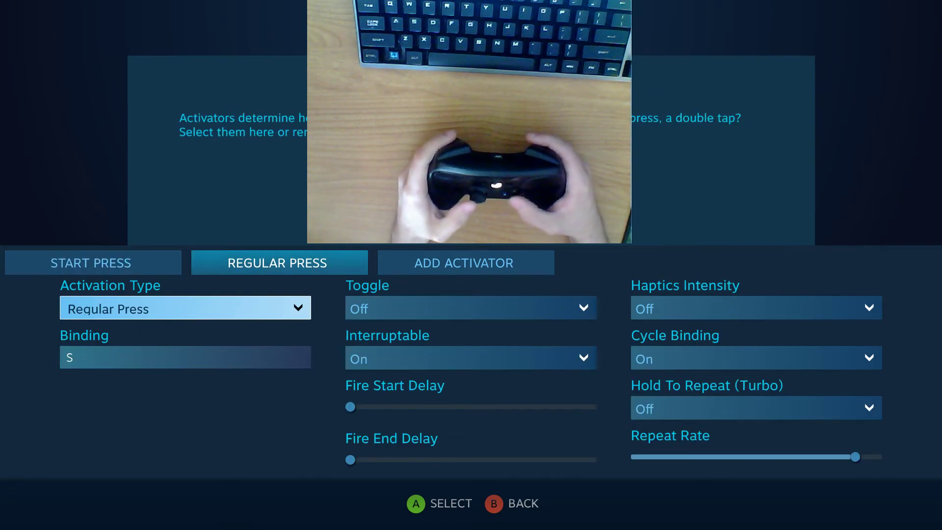
pyautogui.press('Down')
pyautogui.press('Up')
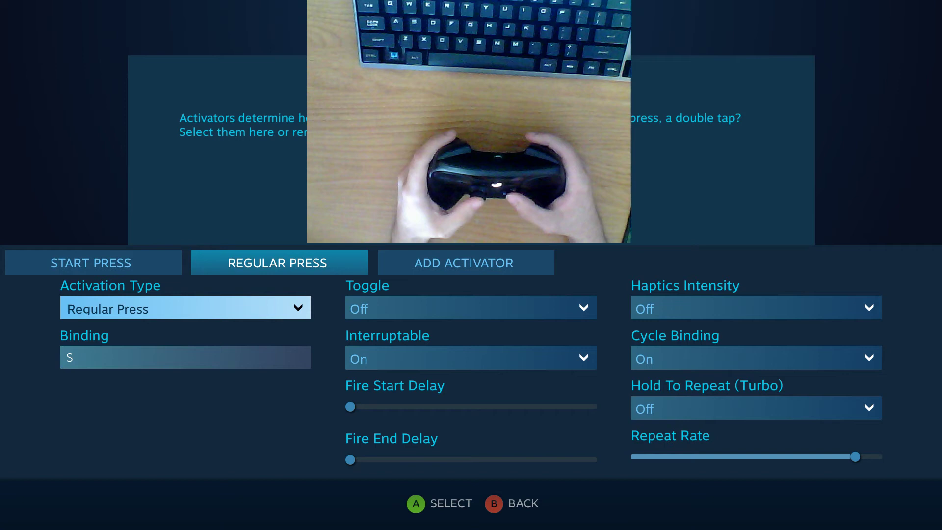
pyautogui.press('Return')
pyautogui.press('Up')
pyautogui.press('Return')
pyautogui.press('Up')
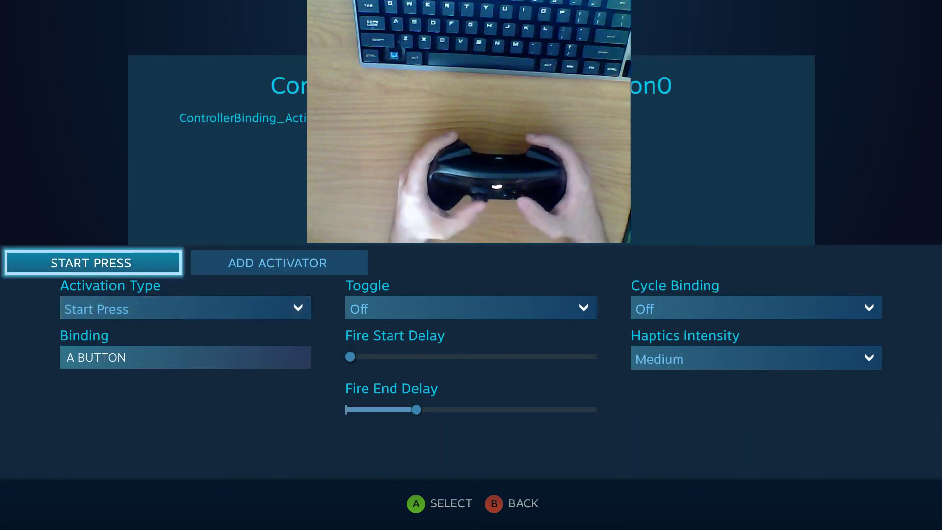
pyautogui.press('Down')
pyautogui.press('Down')
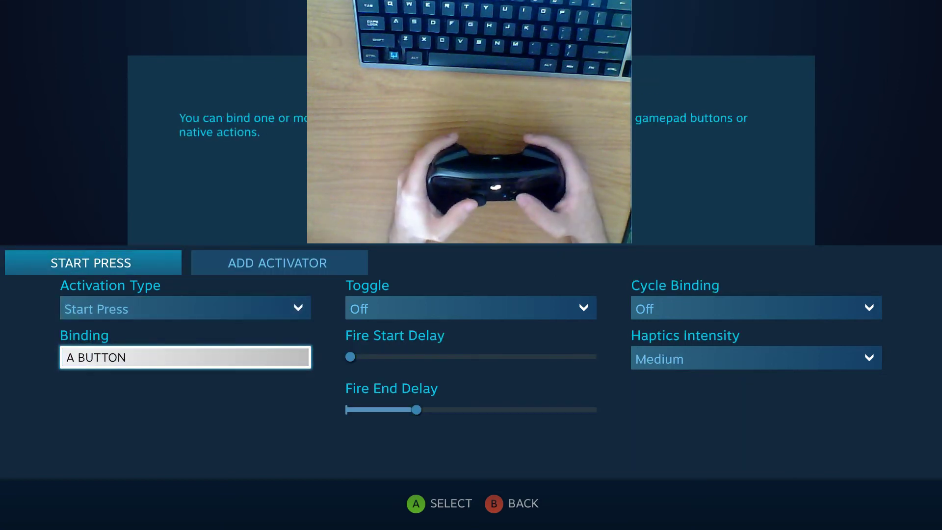
# Leave the activator settings, start adding a new action set, and choose Default as the set to copy into it
pyautogui.press('Escape')
pyautogui.press('Right')
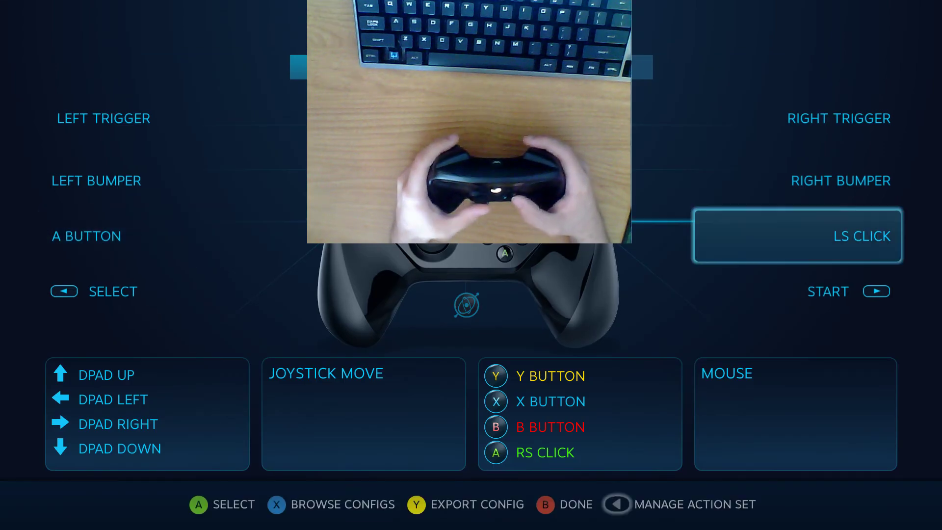
pyautogui.press('Up')
pyautogui.press('Up')
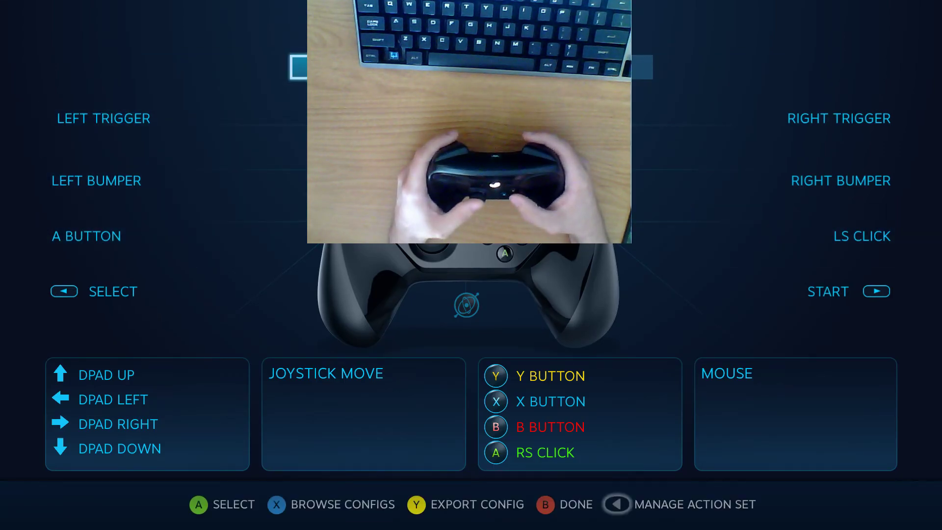
pyautogui.press('Right')
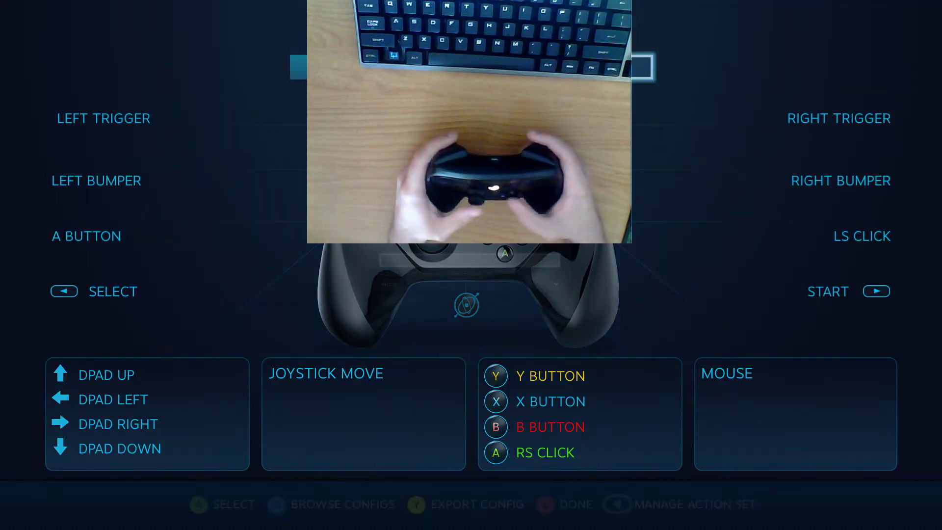
pyautogui.press('Return')
pyautogui.press('Down')
pyautogui.press('Return')
pyautogui.press('Down')
pyautogui.press('Return')
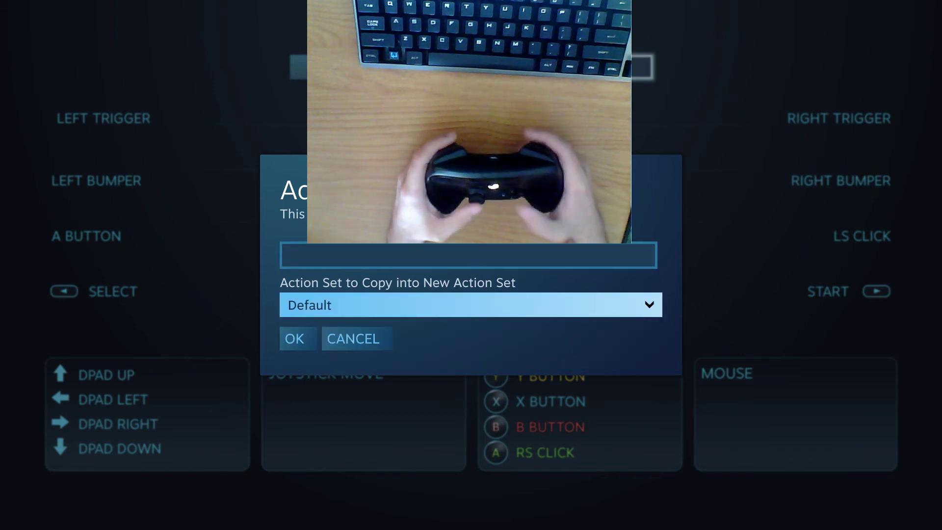
# Name the new action set s?fla and create it
pyautogui.press('Up')
pyautogui.press('Return')
pyautogui.write('s?fla')
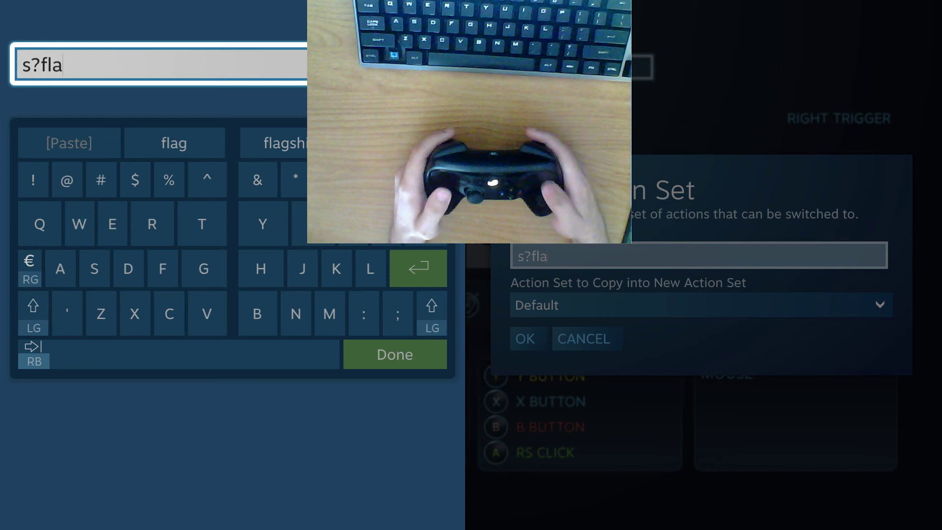
pyautogui.press('Down')
pyautogui.press('Return')
pyautogui.press('Down')
pyautogui.press('Down')
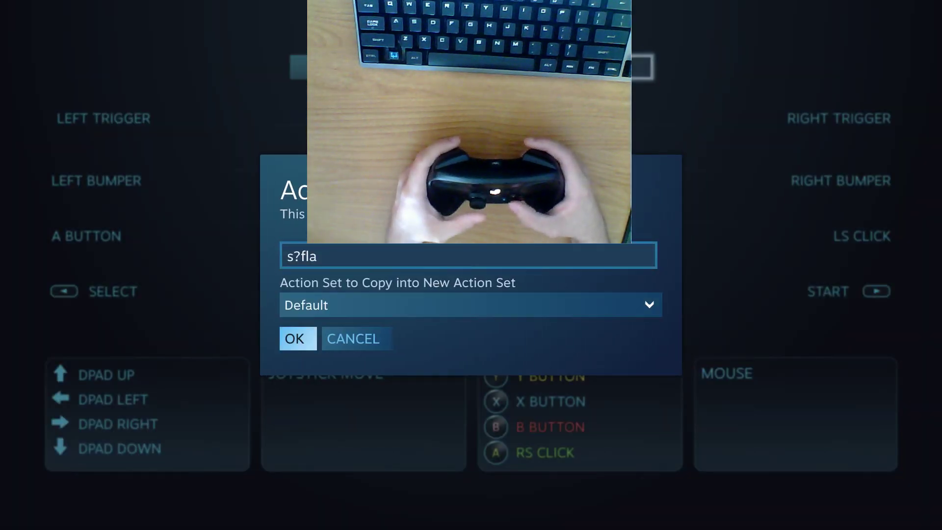
pyautogui.press('Return')
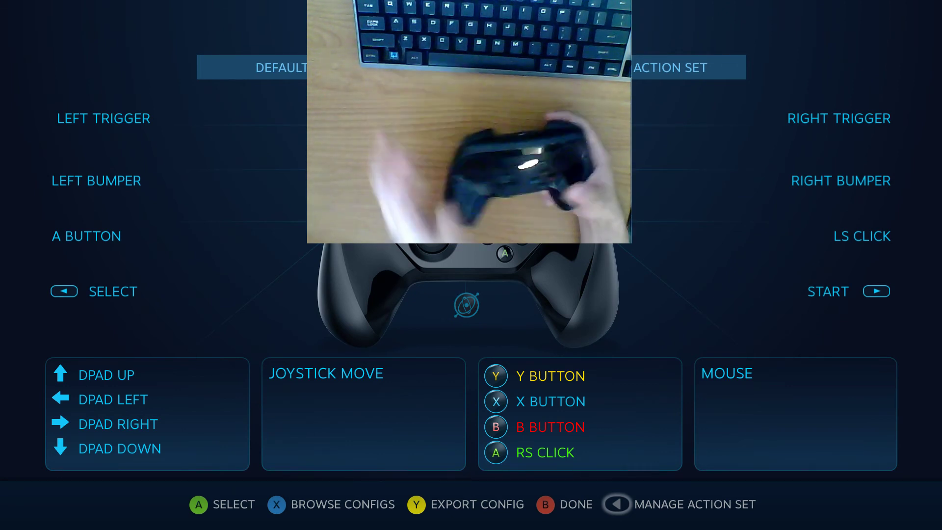
# In the Default action set, open the binding selection of the left grip's Start Press activator
pyautogui.press('Up')
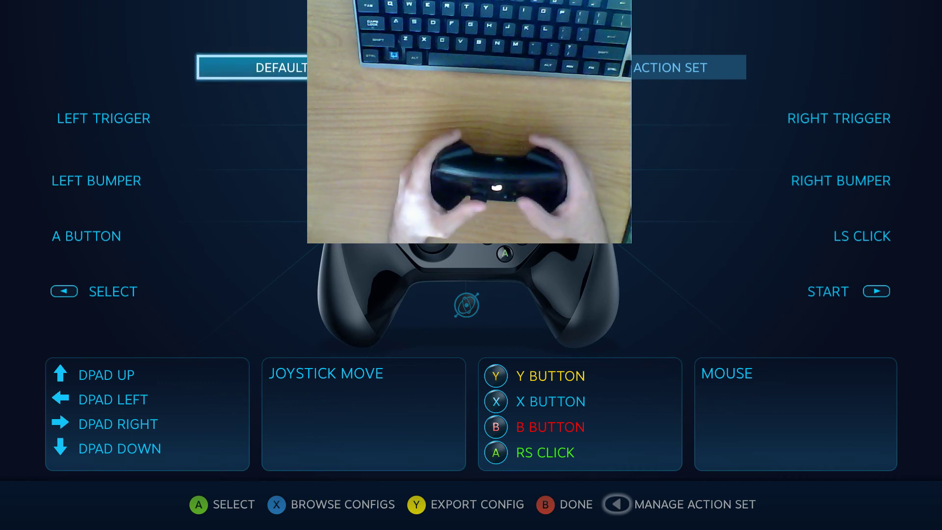
pyautogui.press('Down')
pyautogui.press('Down')
pyautogui.press('Down')
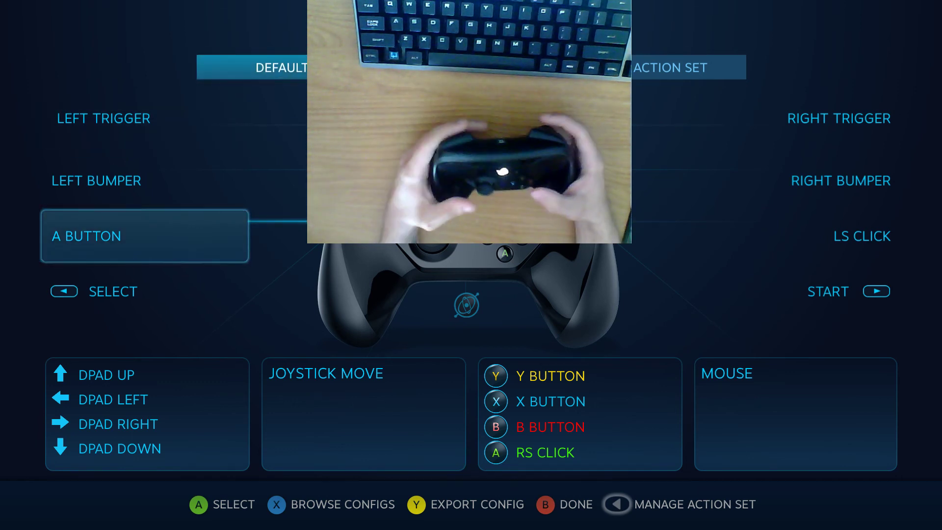
pyautogui.press('Return')
pyautogui.press('Down')
pyautogui.press('Up')
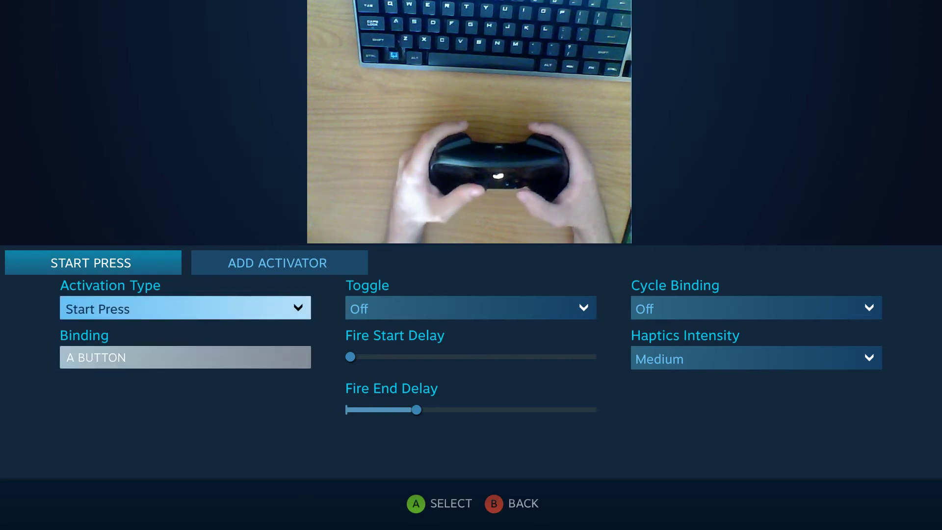
pyautogui.press('Down')
pyautogui.press('Return')
# Start an action set change binding and turn off Display Action Set on Change and Beep on Change
pyautogui.press('Right')
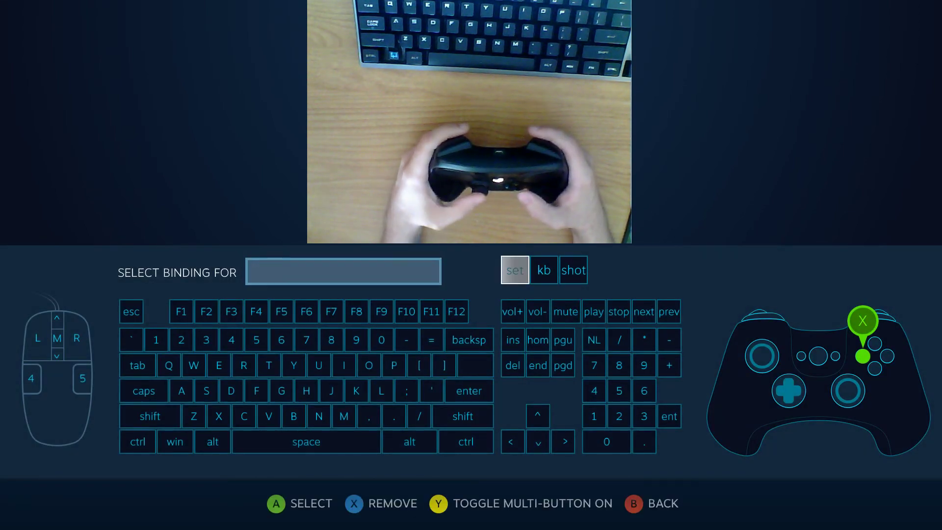
pyautogui.press('Right')
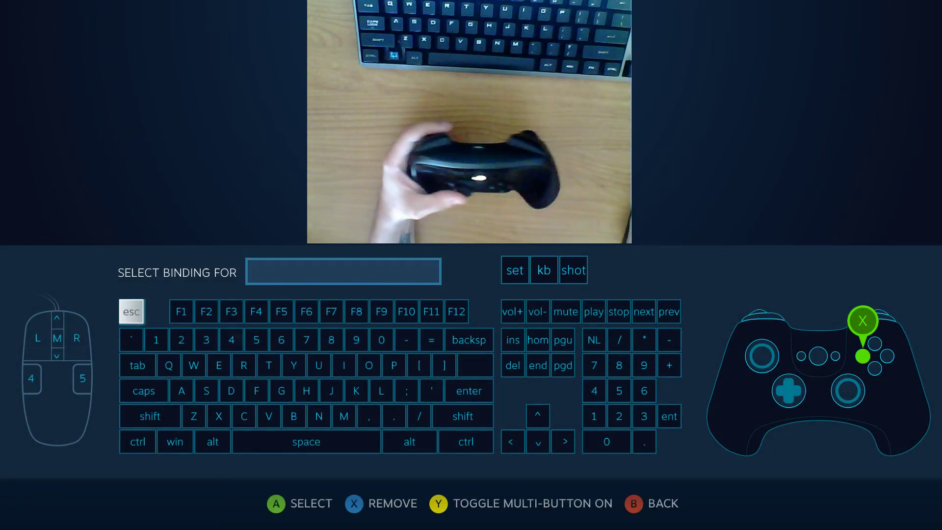
pyautogui.press('Right')
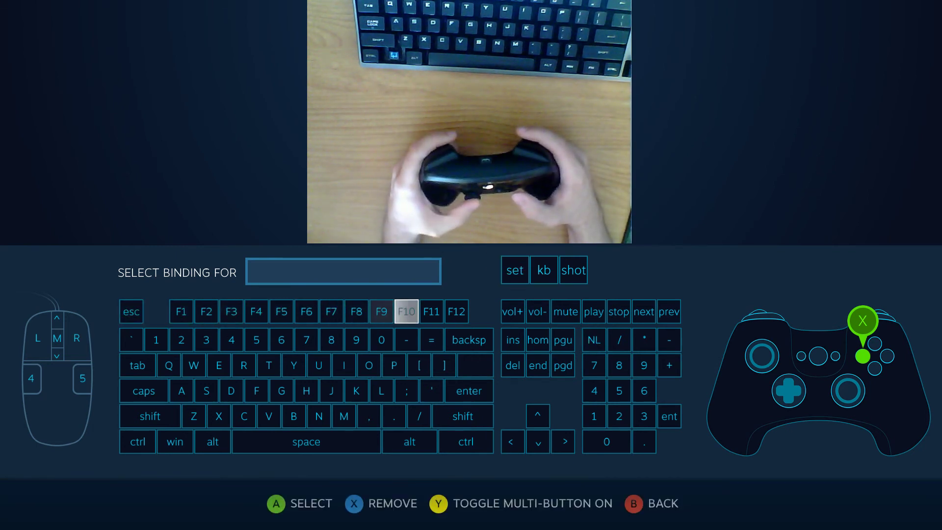
pyautogui.press('Return')
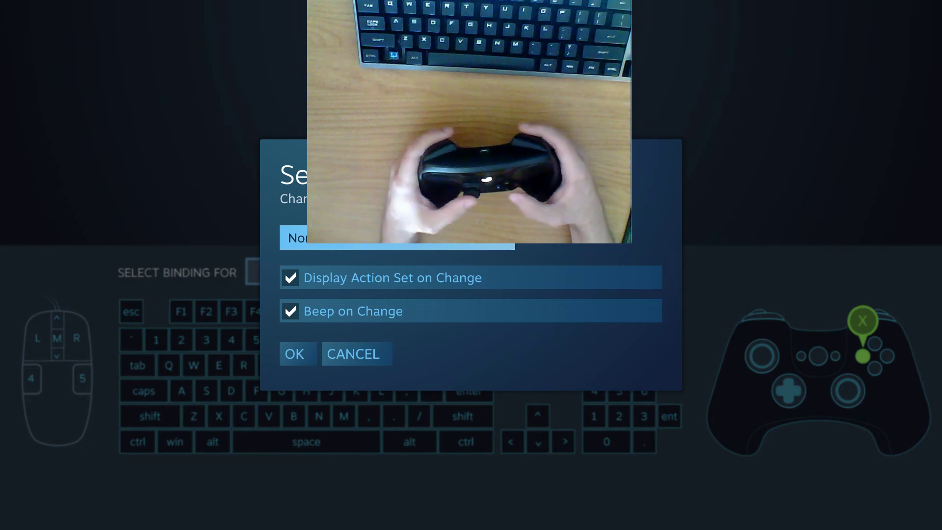
pyautogui.press('Down')
pyautogui.press('Down')
pyautogui.press('Up')
pyautogui.press('Up')
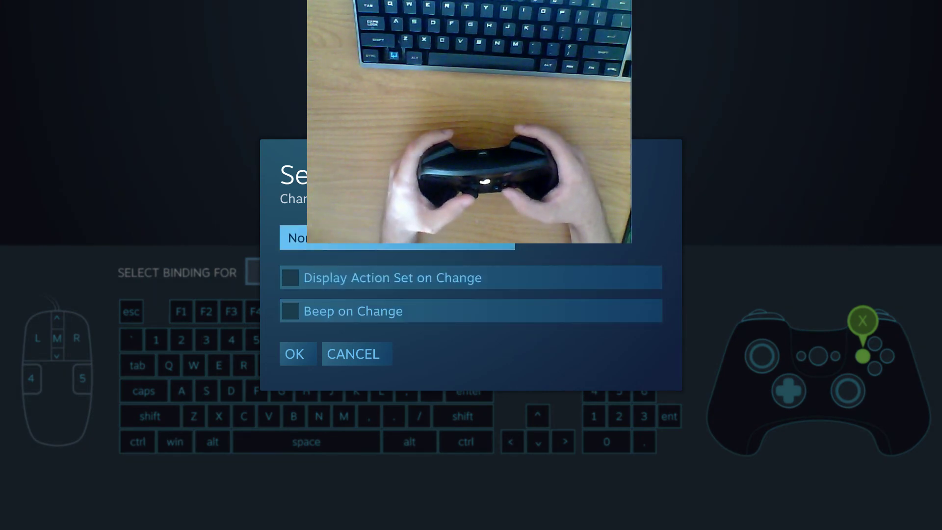
# Choose s?fla as the action set to change to and confirm the Start Press binding
pyautogui.press('Return')
pyautogui.press('Down')
pyautogui.press('Down')
pyautogui.press('Down')
pyautogui.press('Return')
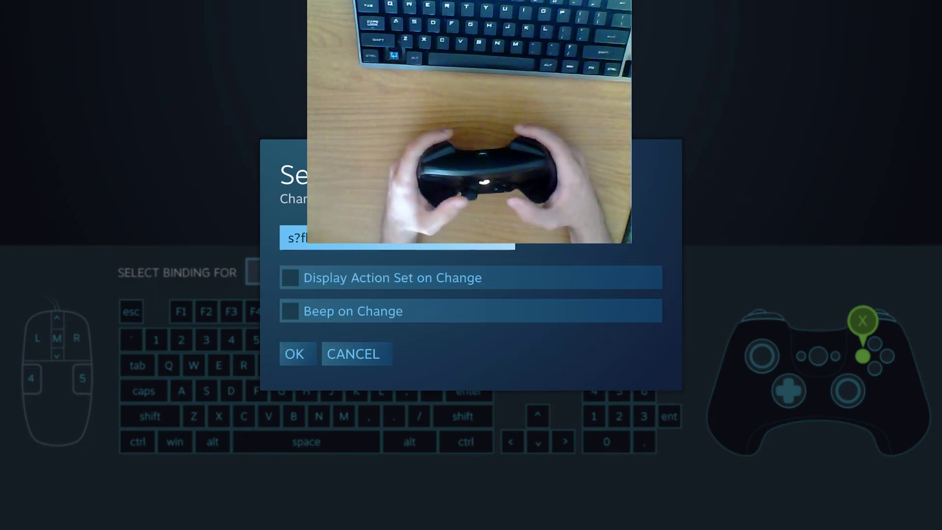
pyautogui.press('Down')
pyautogui.press('Down')
pyautogui.press('Down')
pyautogui.press('Return')
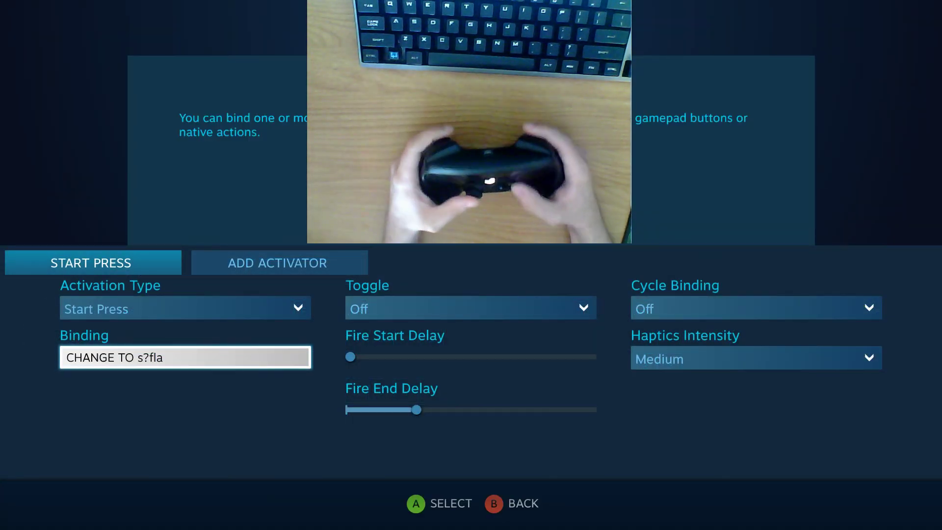
# Switch to the s?fla action set and open the activator settings of its left grip, bound to A BUTTON
pyautogui.press('Escape')
pyautogui.press('Right')
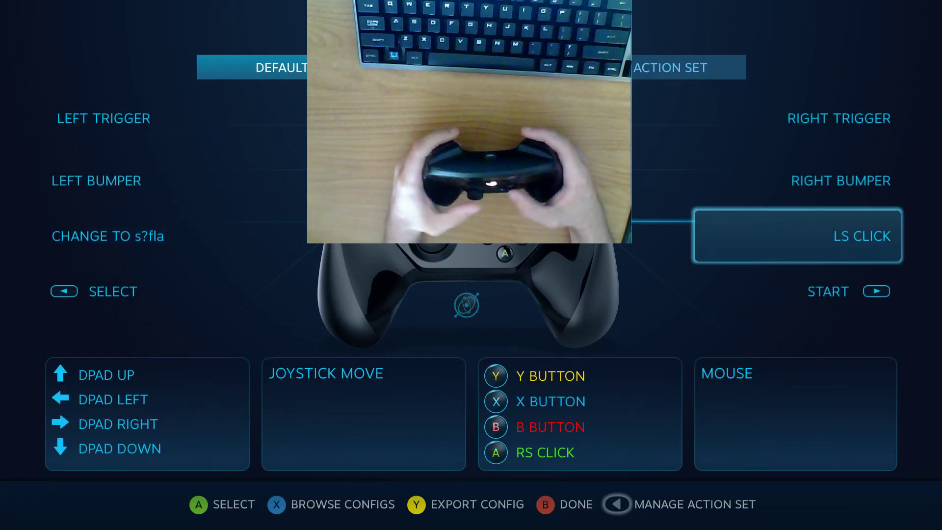
pyautogui.press('Up')
pyautogui.press('Up')
pyautogui.press('Up')
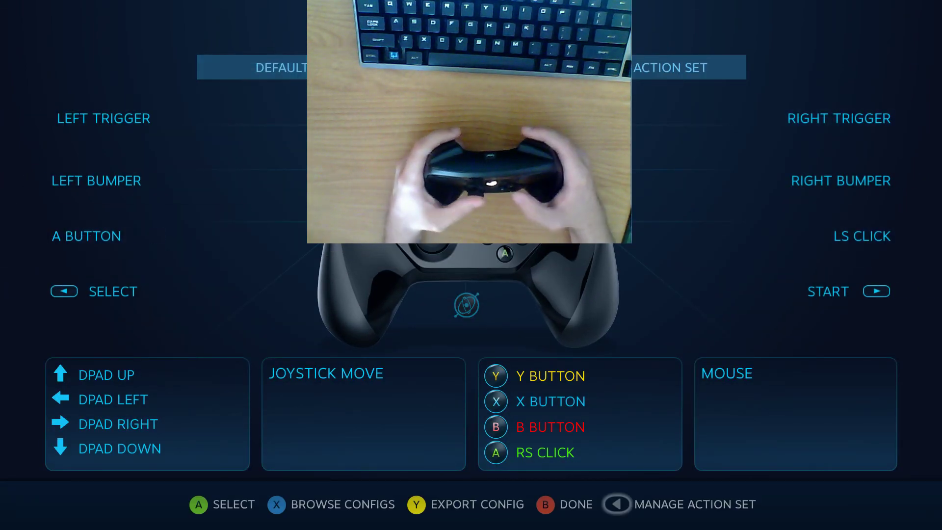
pyautogui.press('Down')
pyautogui.press('Down')
pyautogui.press('Down')
pyautogui.press('Return')
pyautogui.press('Down')
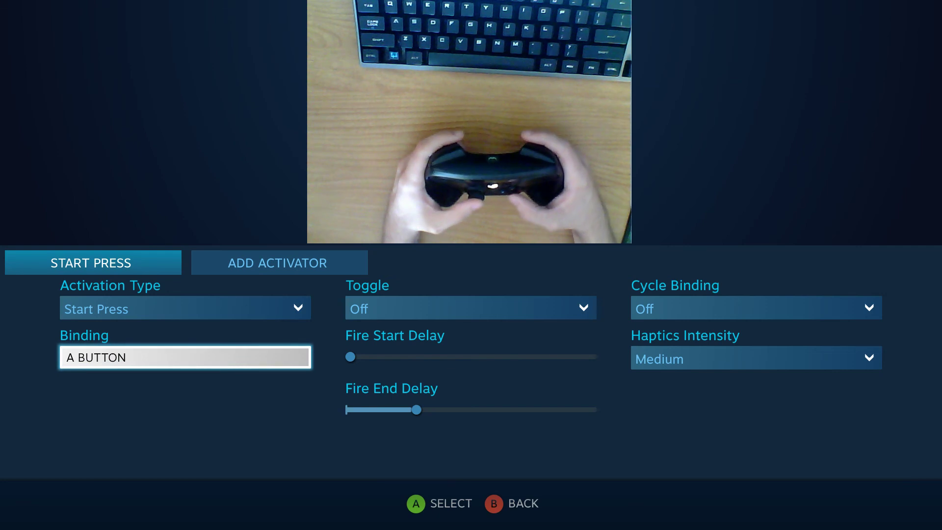
# Set the activation type of the left grip in the s?fla set to Release Press
pyautogui.press('Up')
pyautogui.press('Return')
pyautogui.press('Down')
pyautogui.press('Return')
# Start an action set change binding for the Release Press activator and choose Default as the target set
pyautogui.press('Down')
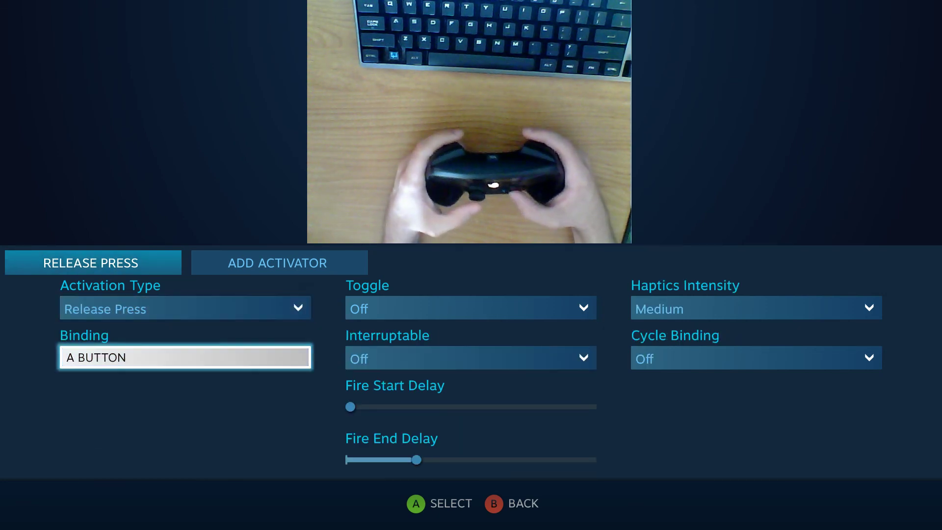
pyautogui.press('Return')
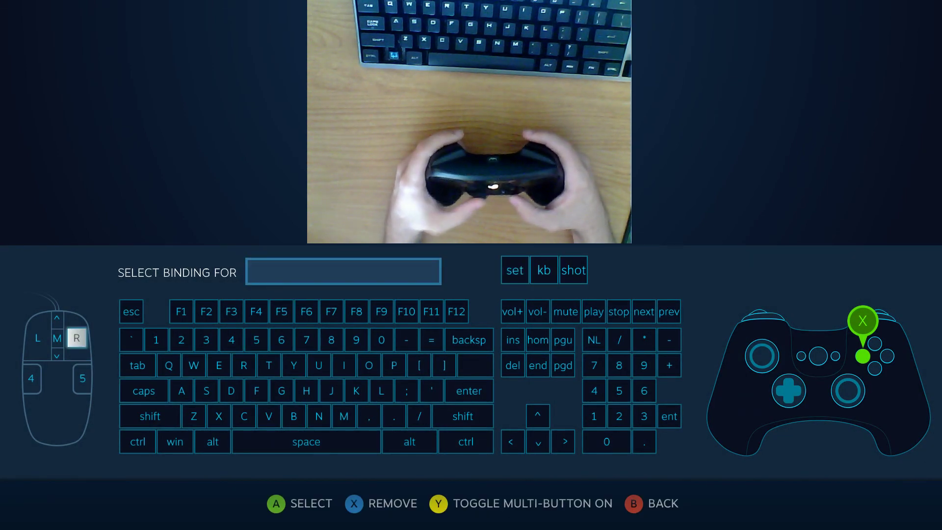
pyautogui.press('Right')
pyautogui.press('Return')
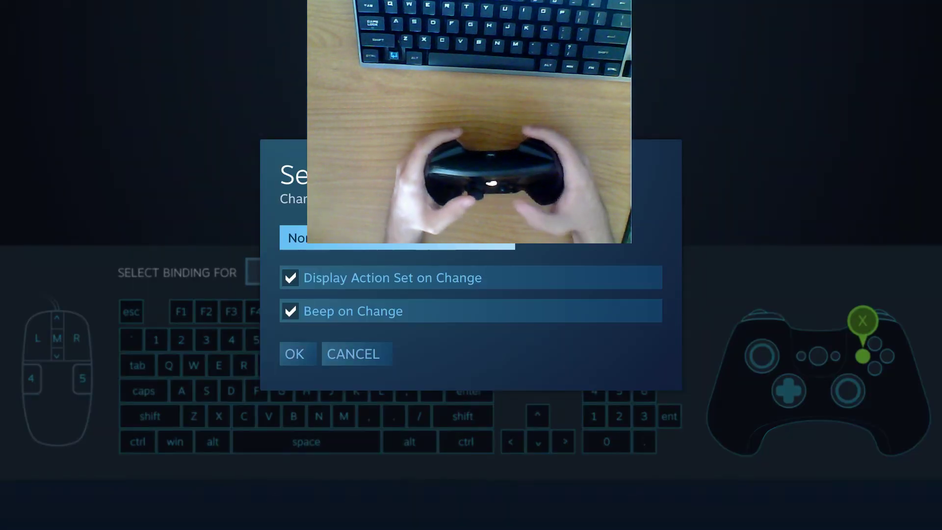
pyautogui.press('Return')
pyautogui.press('Down')
pyautogui.press('Down')
pyautogui.press('Down')
pyautogui.press('Return')
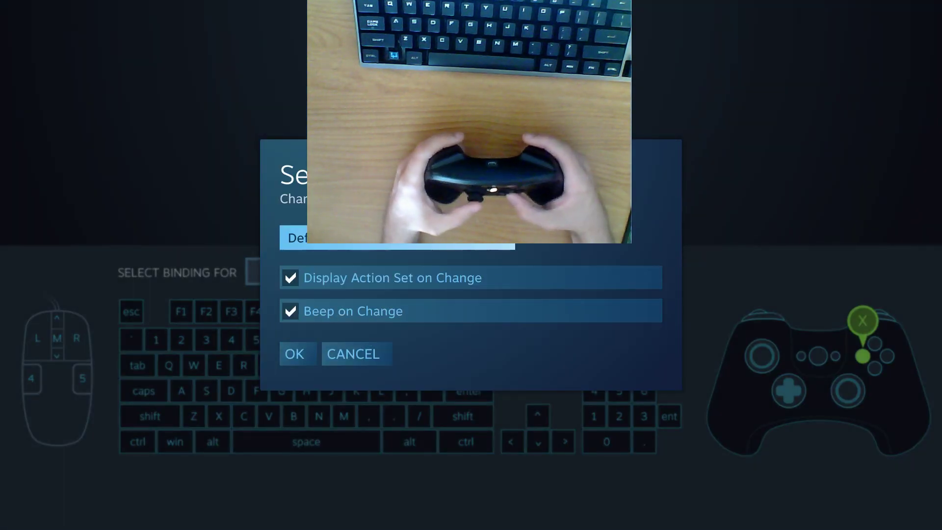
# Turn off Display Action Set on Change and Beep on Change, and confirm the change to Default
pyautogui.press('Down')
pyautogui.press('Return')
pyautogui.press('Down')
pyautogui.press('Return')
pyautogui.press('Down')
pyautogui.press('Return')
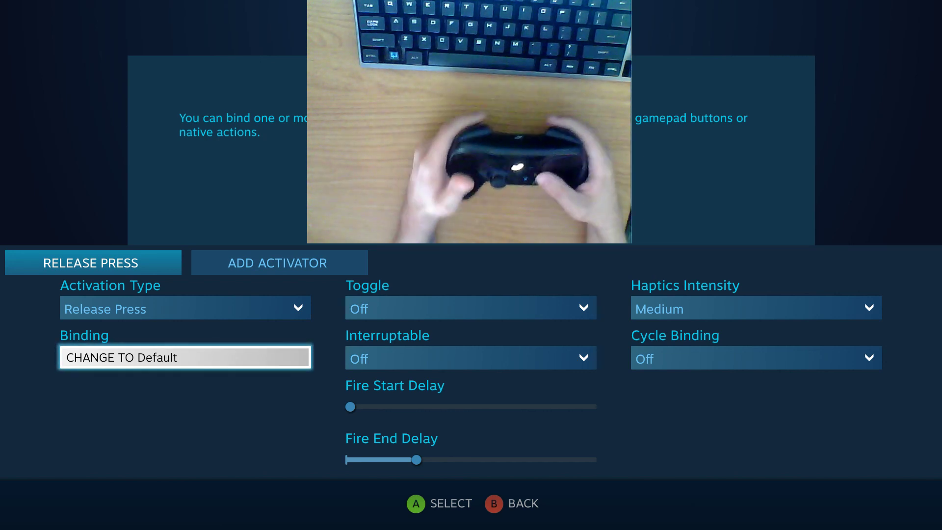
# Review the activation type options, keep Release Press, and return to the configuration overview
pyautogui.press('Up')
pyautogui.press('Return')
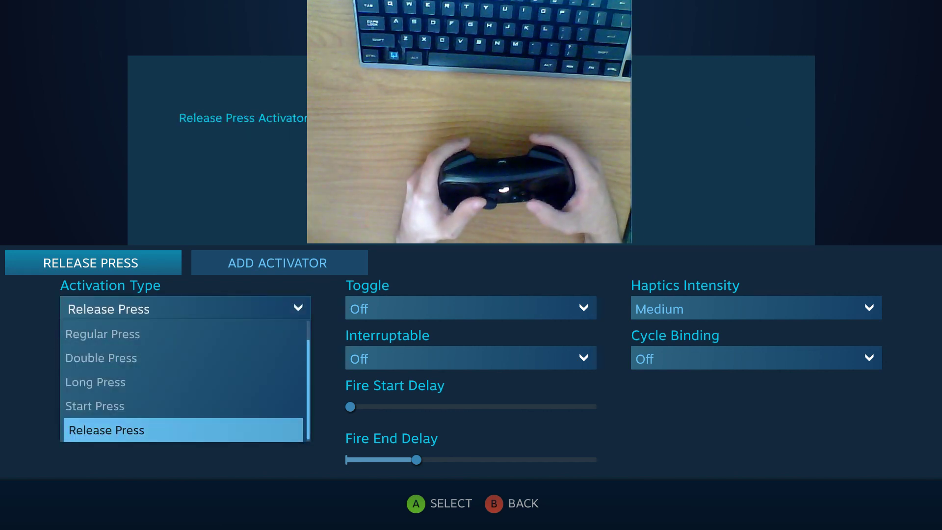
pyautogui.press('Up')
pyautogui.press('Down')
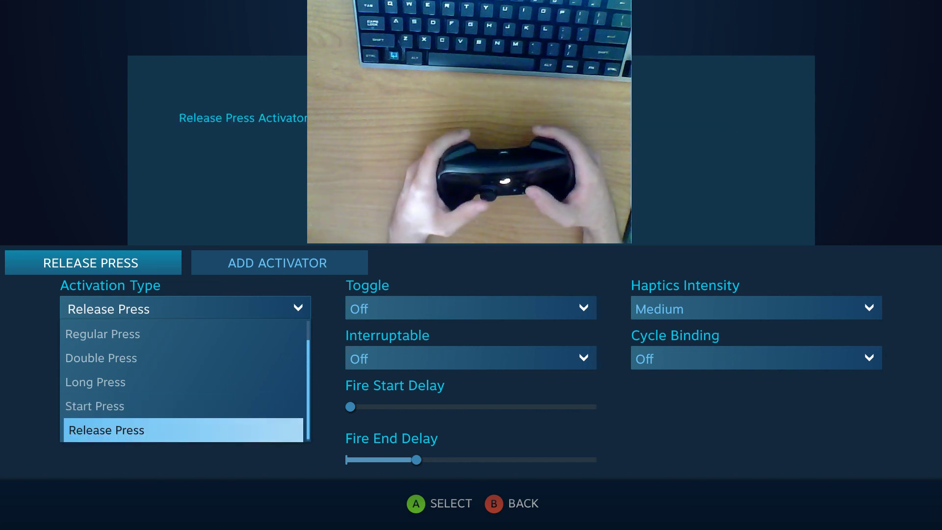
pyautogui.press('Return')
pyautogui.press('Escape')
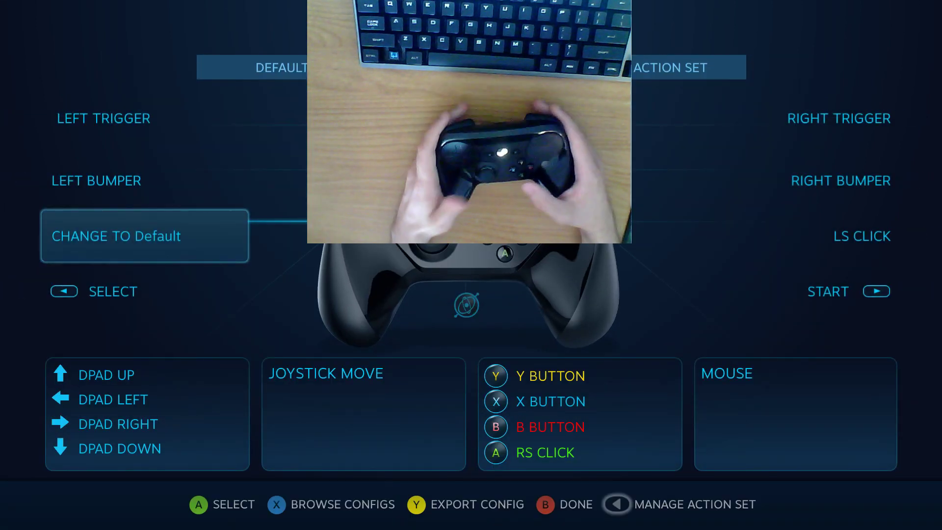